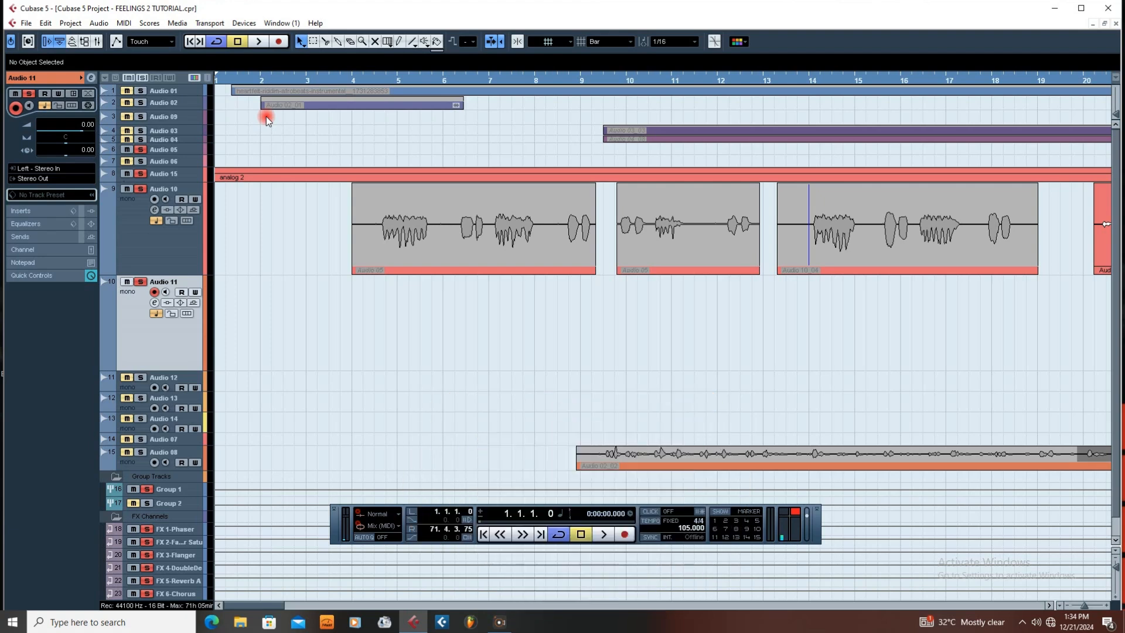
Step: Unmute the second clip on the Audio 10 track with the Mute tool and select it
left_click(194, 269)
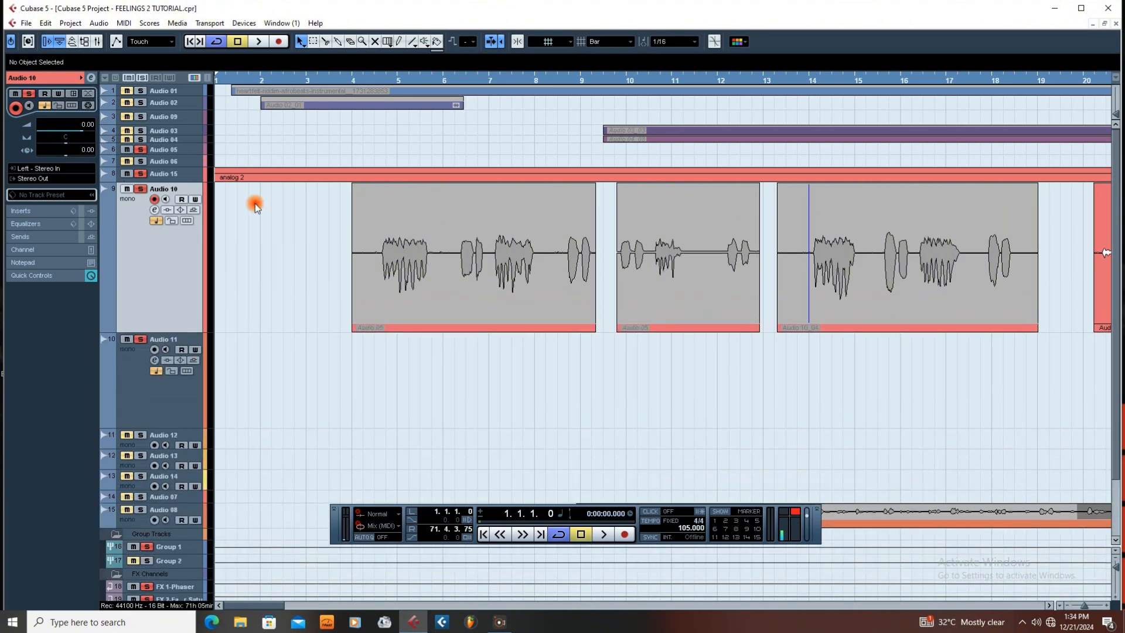
left_click(374, 41)
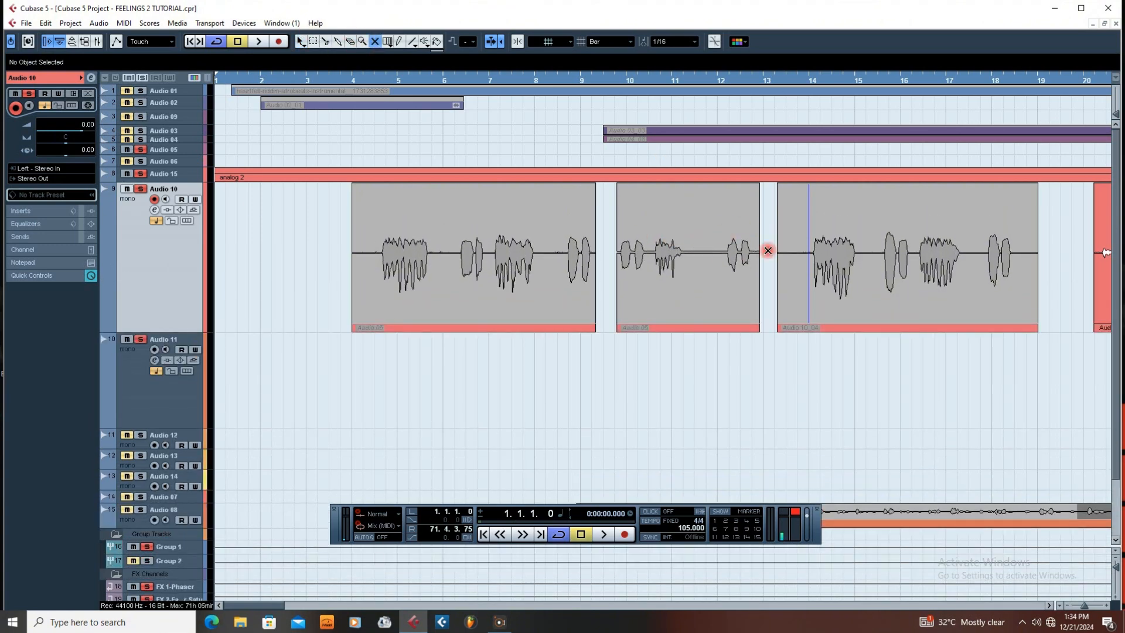
left_click(660, 242)
left_click(299, 43)
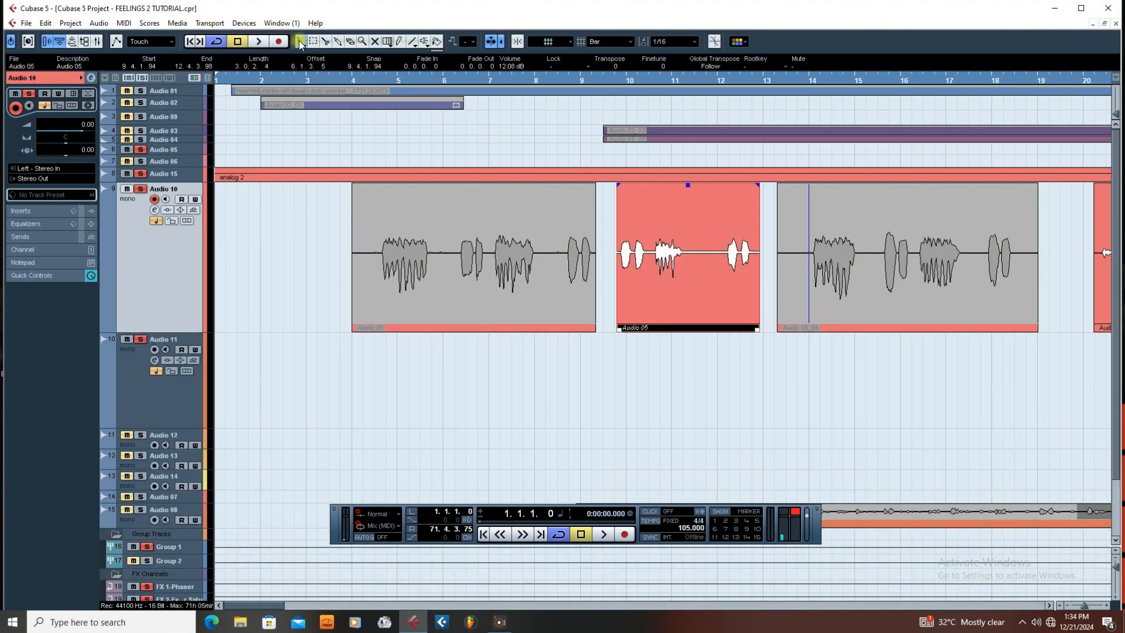
left_click(645, 205)
left_click(701, 198)
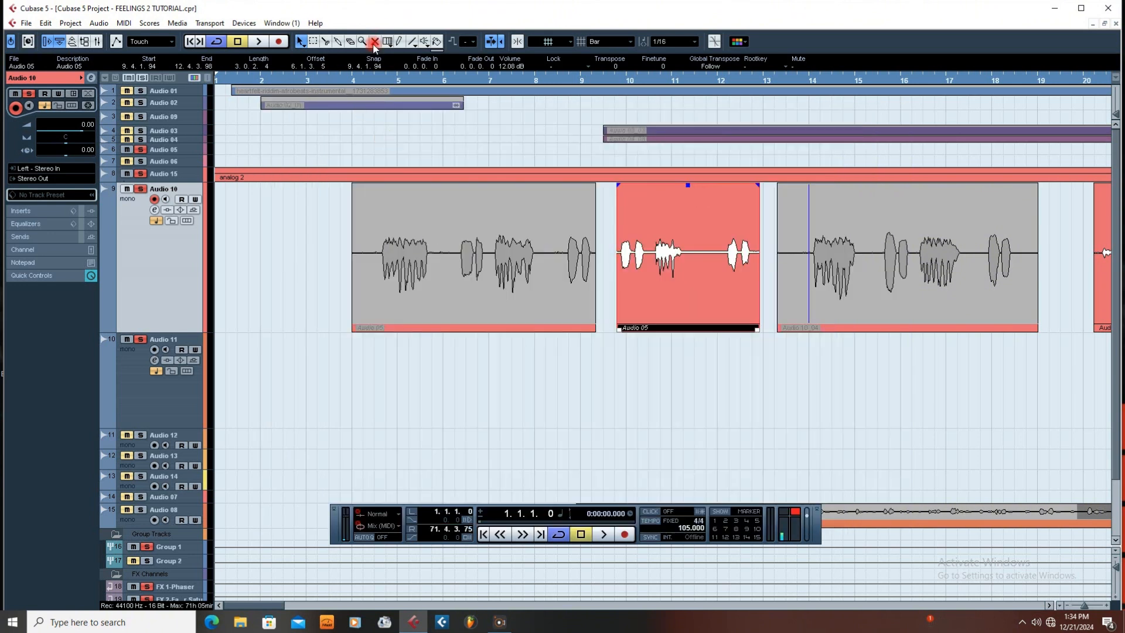
Step: Unmute the first clip on the Audio 10 track and return to the Object Selection tool
left_click(479, 286)
left_click(374, 41)
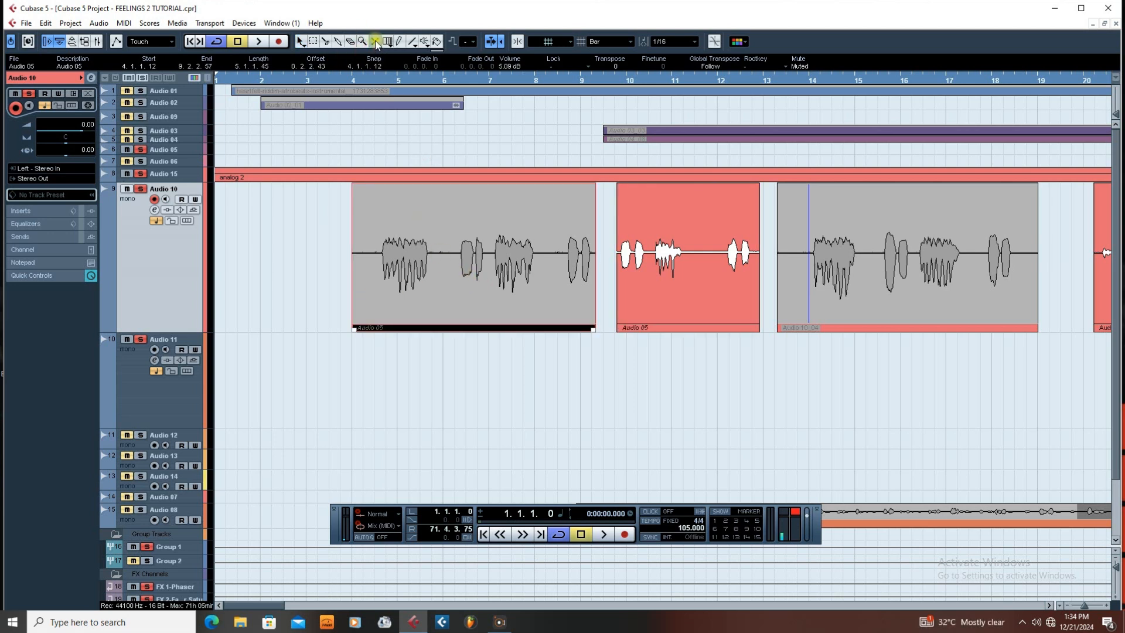
left_click(418, 268)
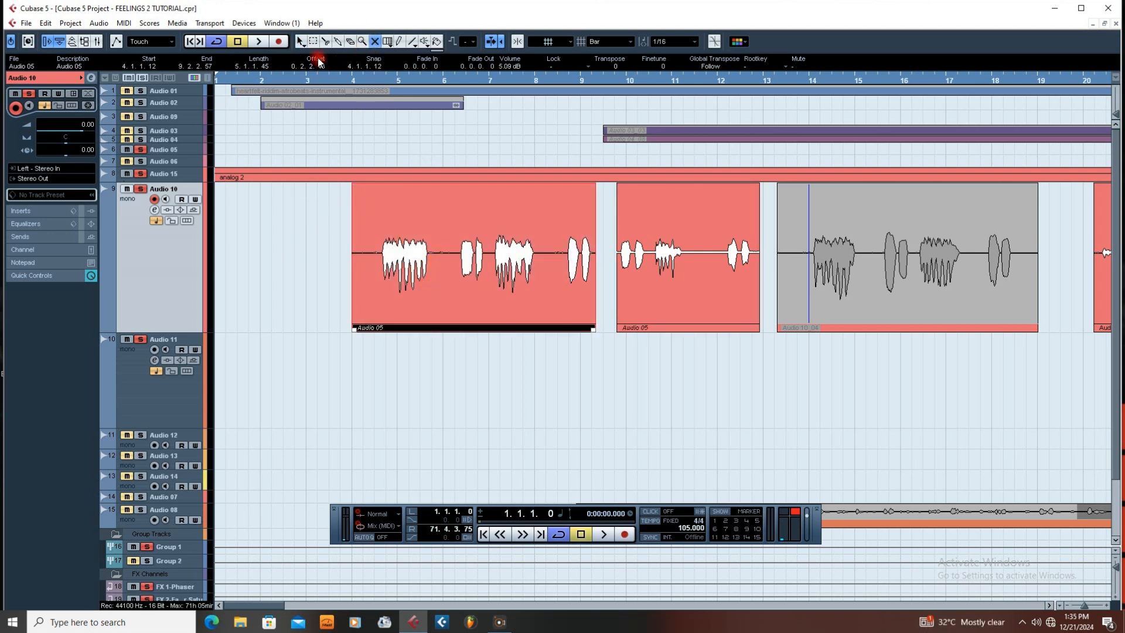
left_click(299, 42)
Step: Lower the volume of the second Audio 10 clip to about 0.70 dB with its volume handle
left_click(667, 212)
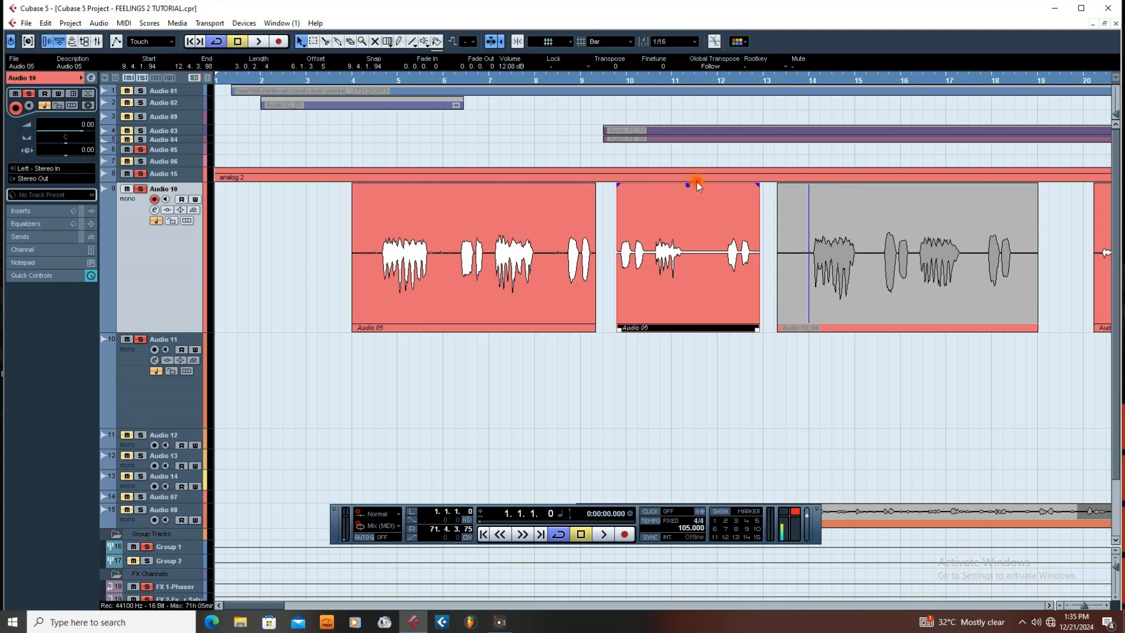
left_click_drag(689, 186, 688, 253)
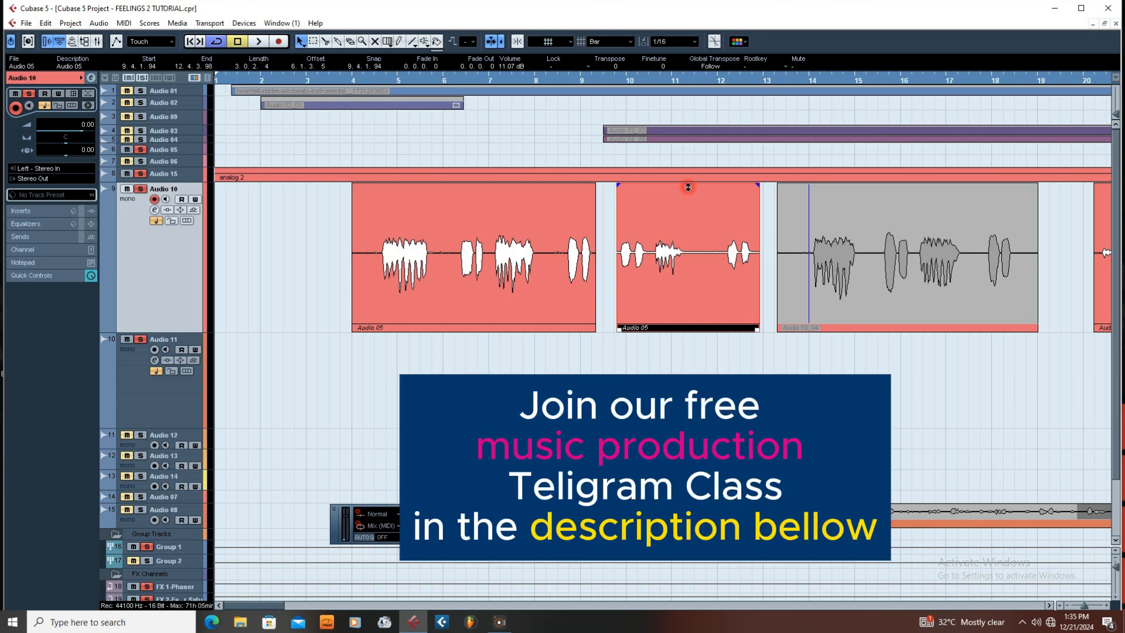
left_click_drag(688, 186, 710, 536)
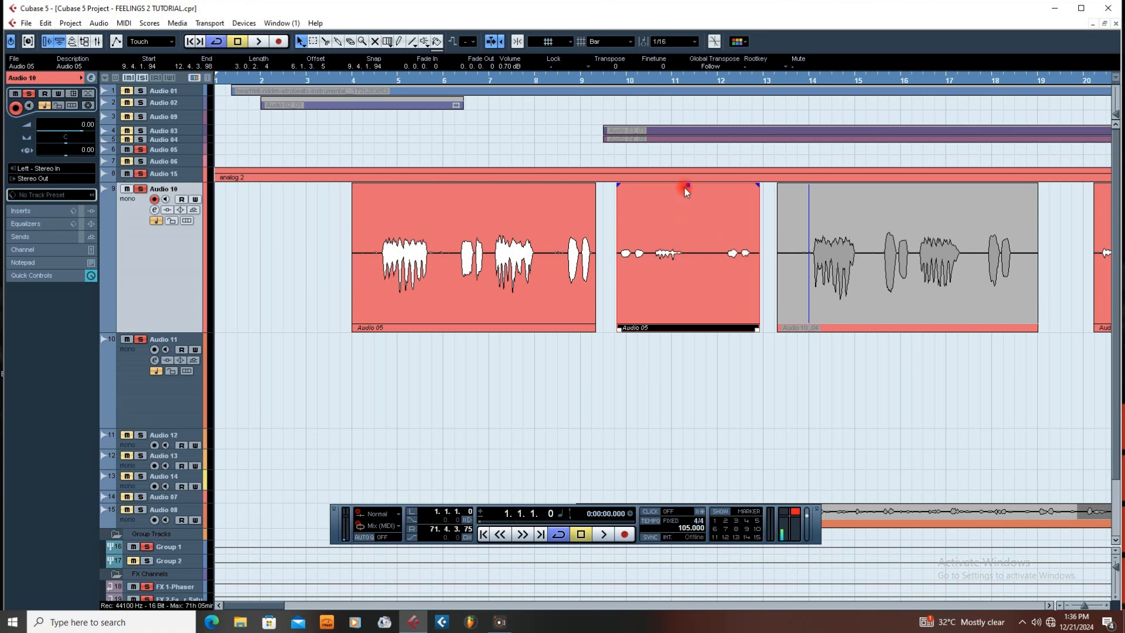
Step: Raise the second Audio 10 clip's volume to about 12.95 dB and bring it back down to about 1.09 dB
left_click_drag(688, 185, 670, 9)
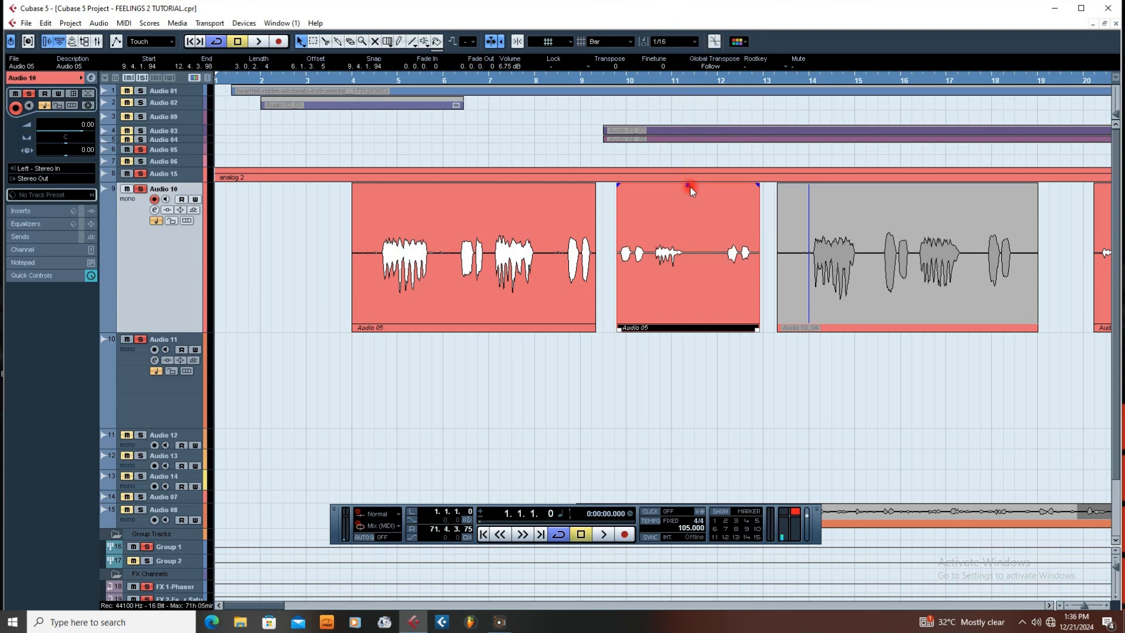
left_click_drag(688, 185, 690, 63)
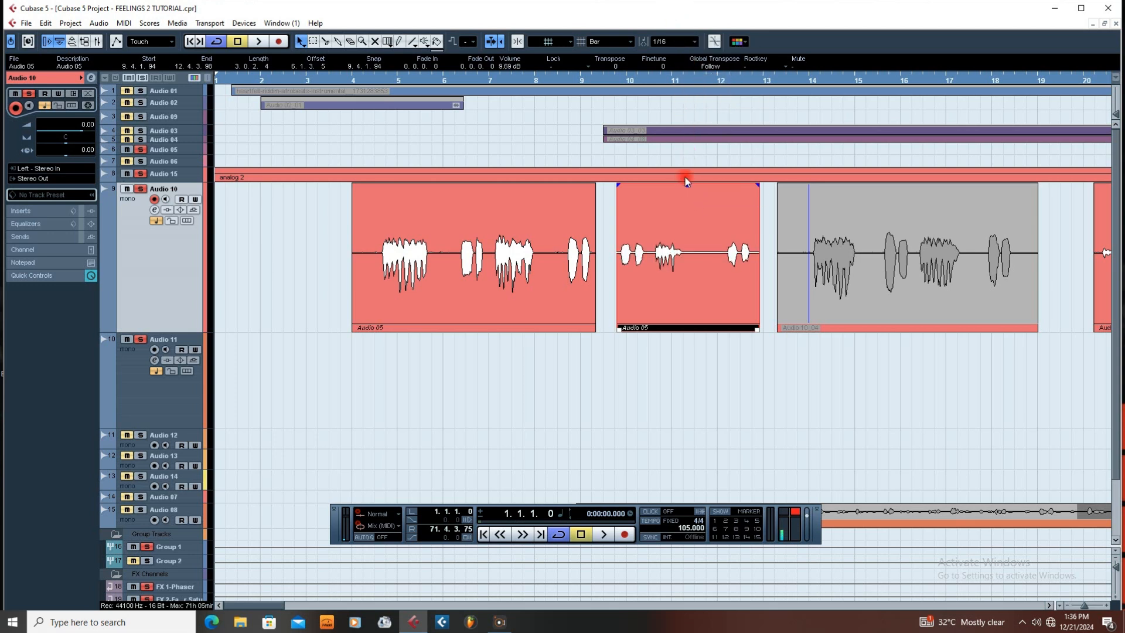
left_click_drag(687, 186, 691, 91)
left_click_drag(688, 185, 691, 83)
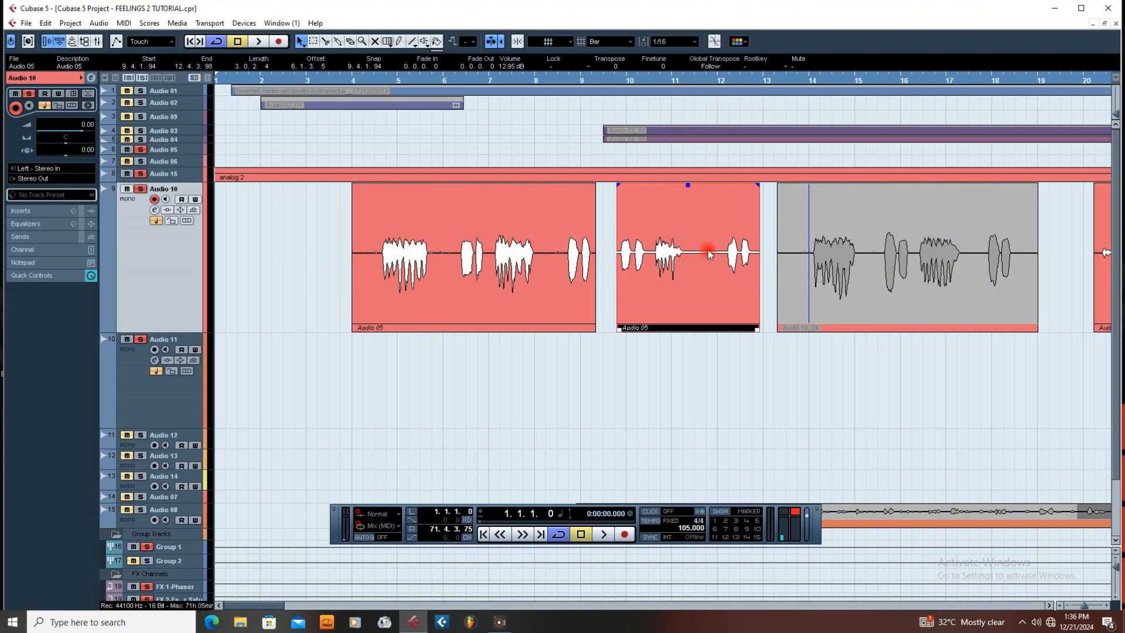
left_click_drag(688, 187, 699, 434)
left_click_drag(685, 185, 697, 401)
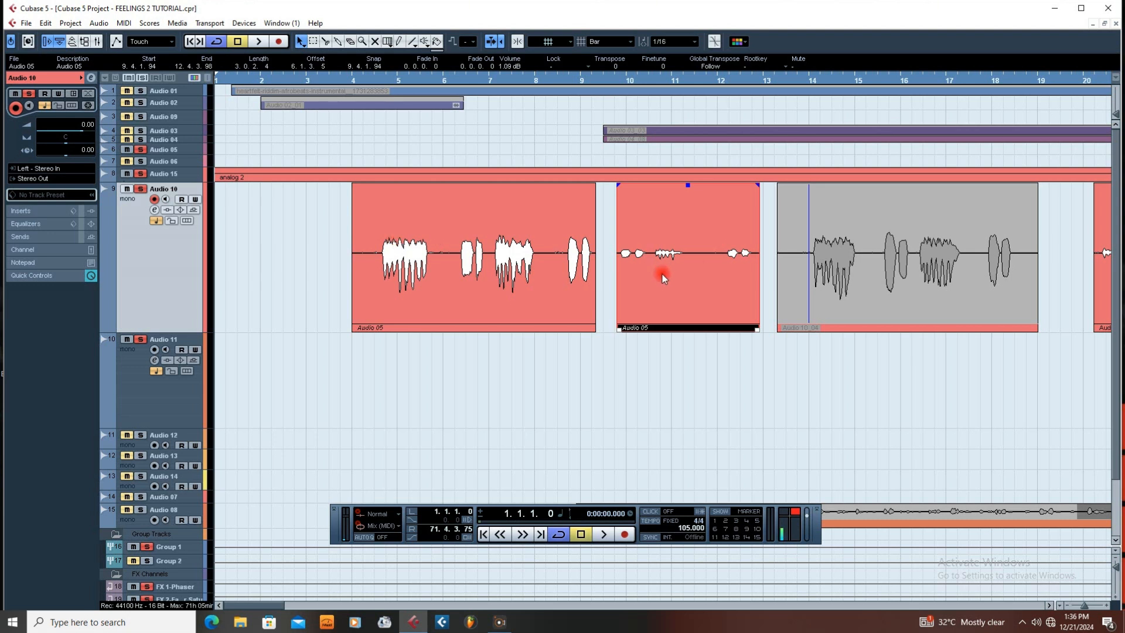
Step: Play back the first Audio 10 clip and lower its volume to about 4.75 dB
left_click(502, 251)
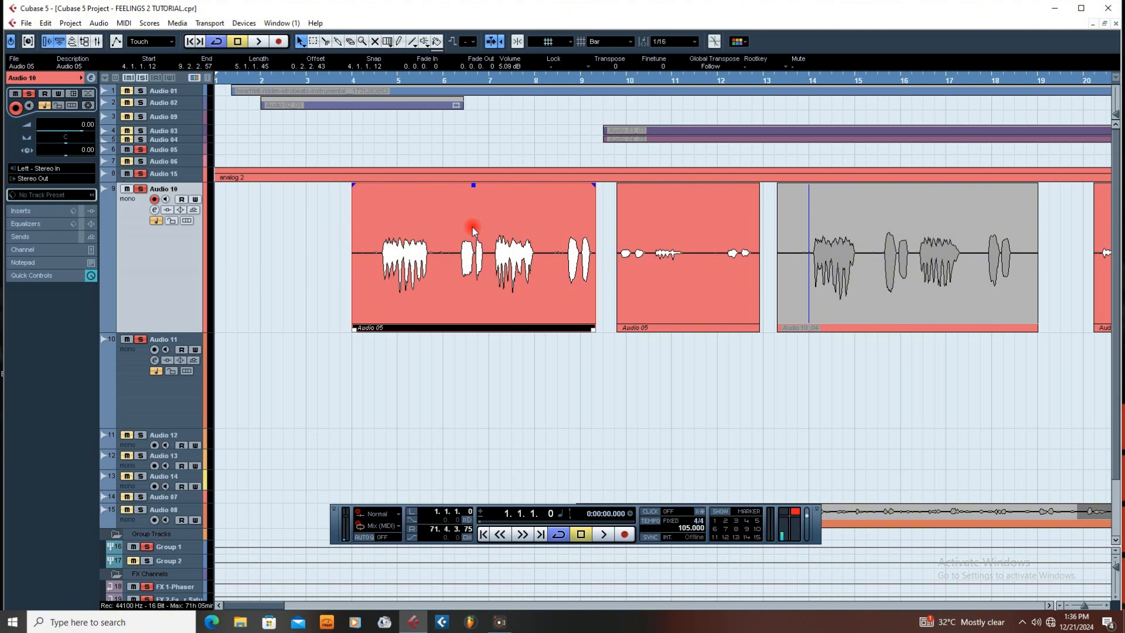
key("space")
left_click(342, 80)
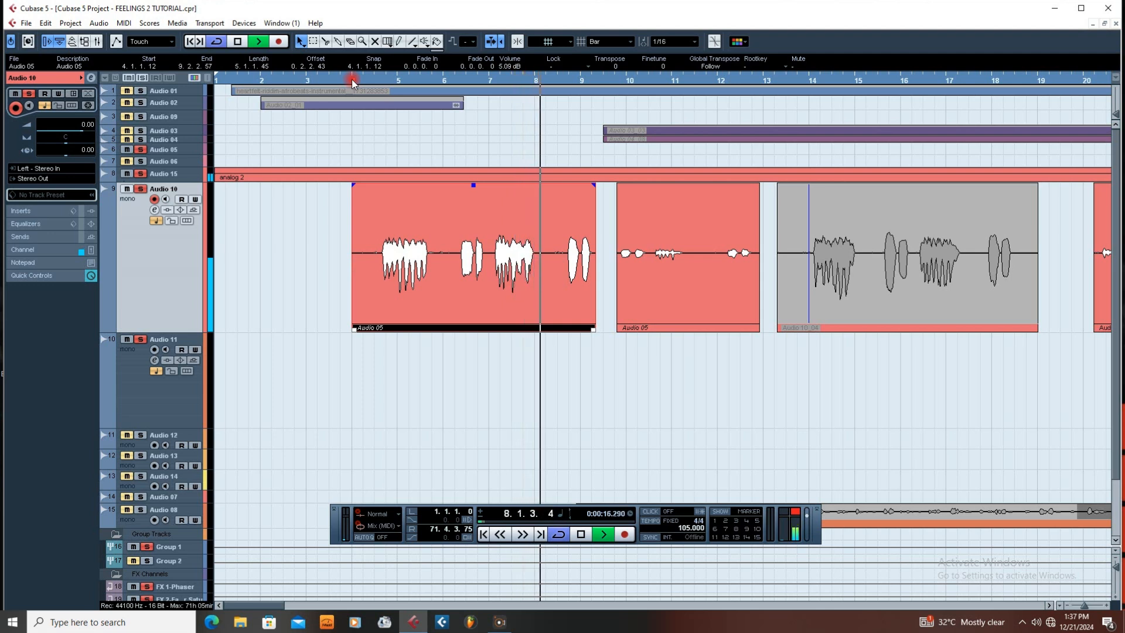
key("space")
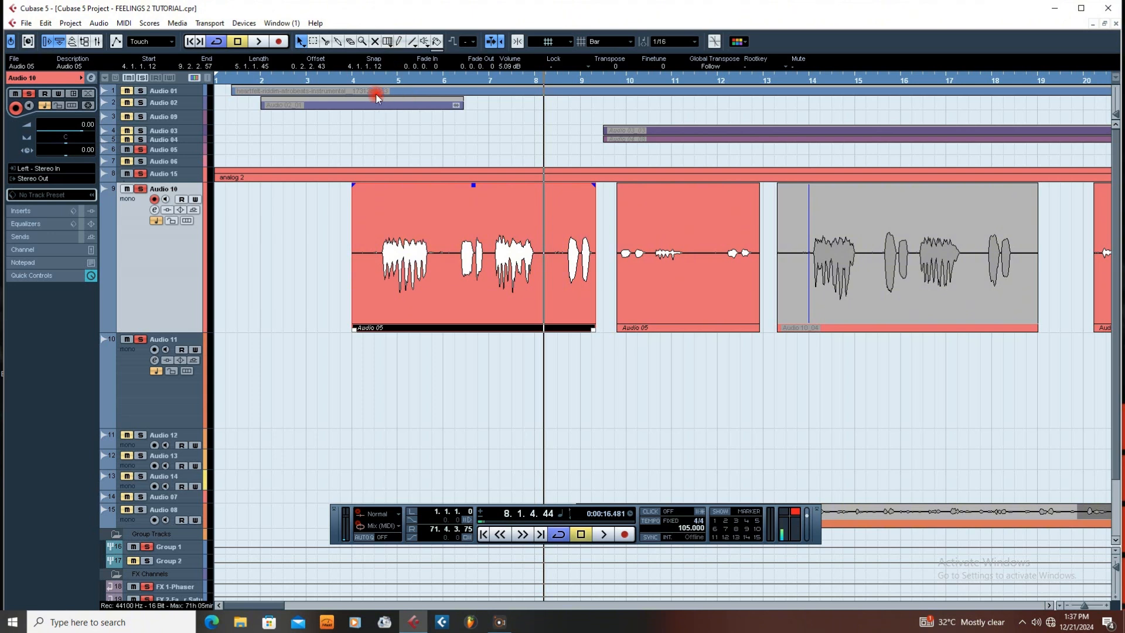
left_click(356, 81)
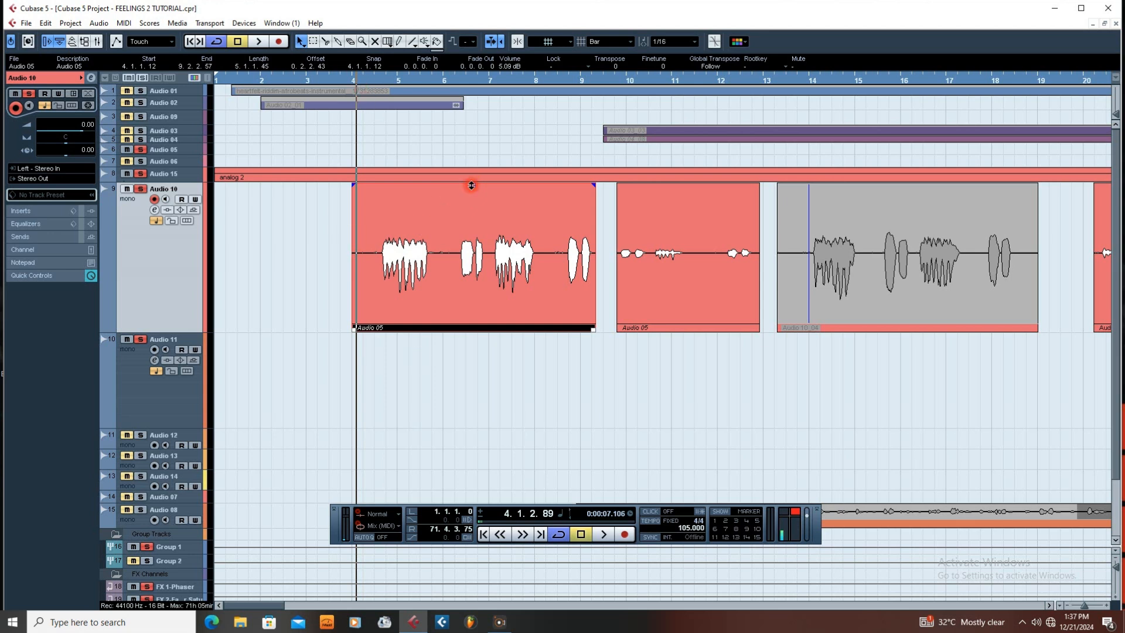
mouse_move(471, 185)
left_mouse_down()
mouse_move(469, 252)
mouse_move(472, 198)
left_mouse_up()
Step: Play the song from the end of the first Audio 10 clip through the second clip to check its level
left_click(613, 80)
left_click(590, 78)
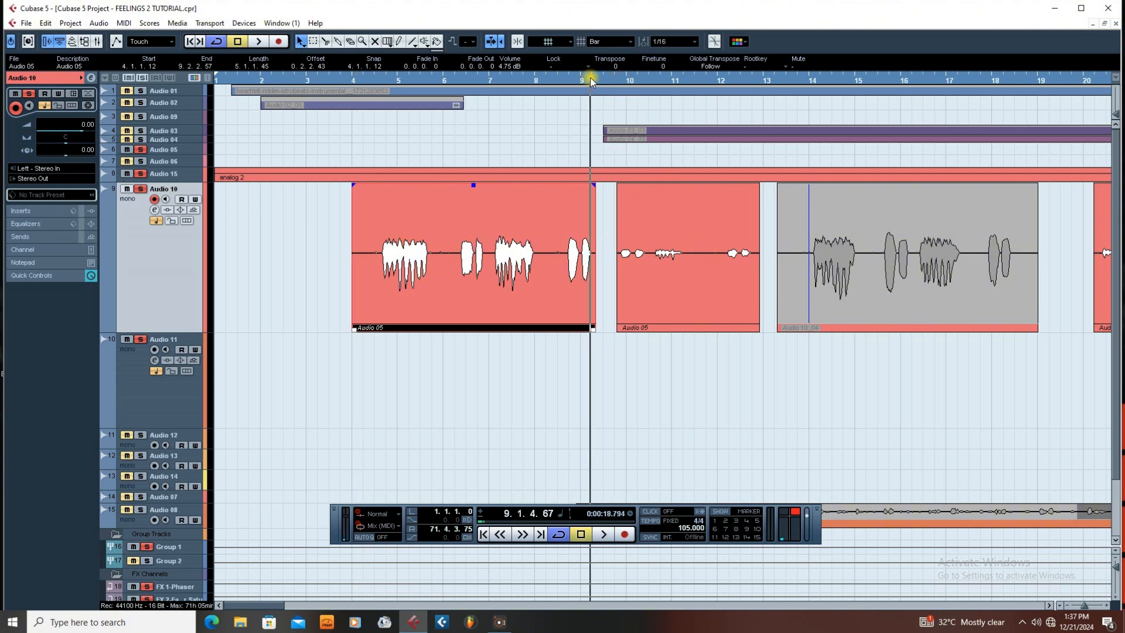
key("space")
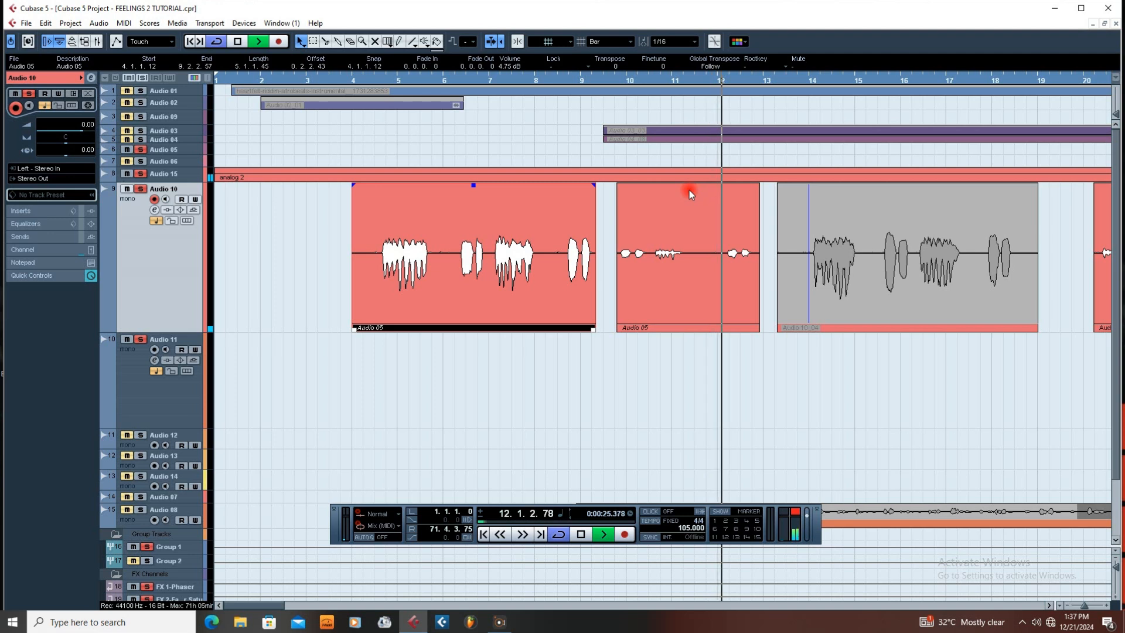
key("space")
Step: Raise the volume of the second Audio 10 clip to about 9.85 dB with its volume handle
left_click(663, 245)
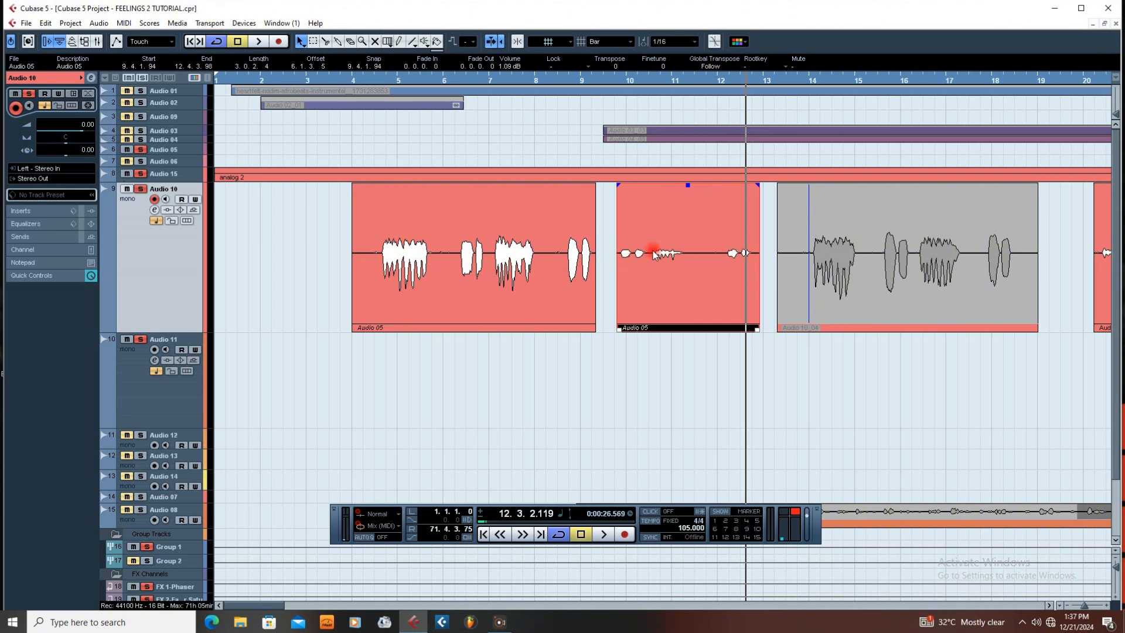
mouse_move(688, 187)
left_mouse_down()
mouse_move(689, 175)
mouse_move(691, 198)
left_mouse_up()
left_click(688, 186)
left_click_drag(688, 185, 687, 58)
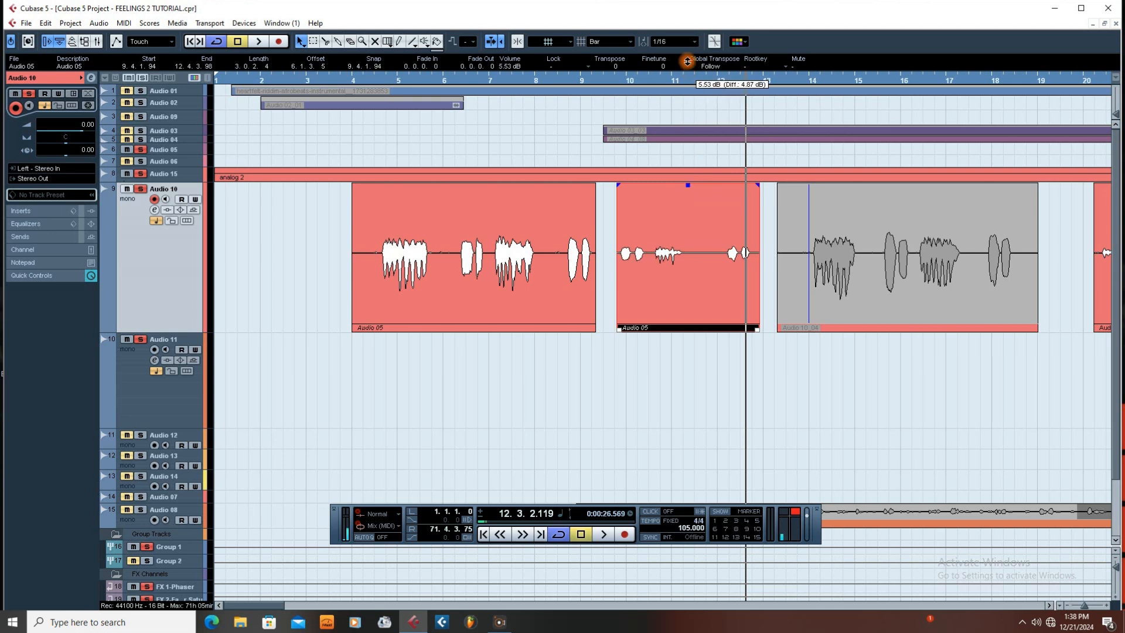
left_click_drag(689, 184, 685, 174)
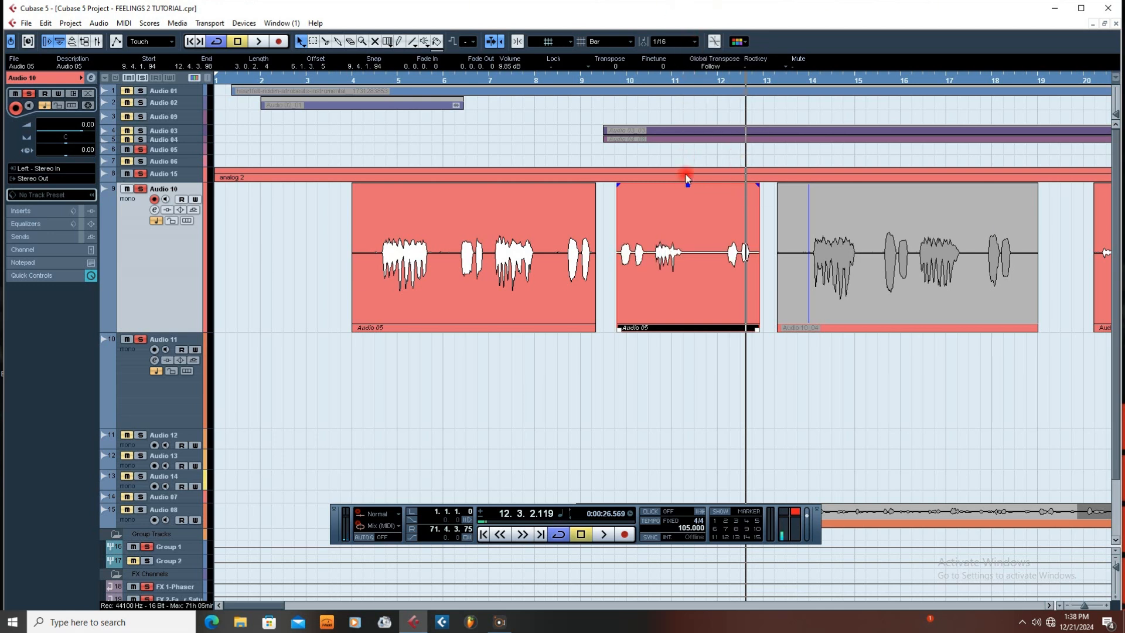
Step: Process the second Audio 10 clip with 3.00 dB of Gain and raise its clip volume to about 11.91 dB
key("shift+g")
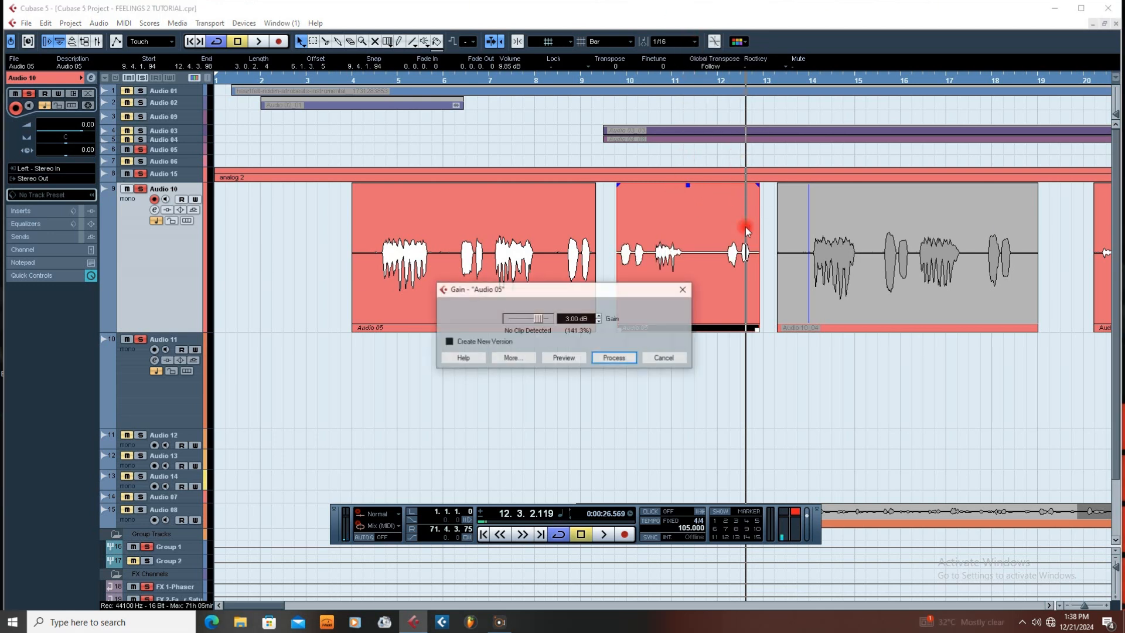
left_click(614, 358)
left_click_drag(692, 184, 687, 157)
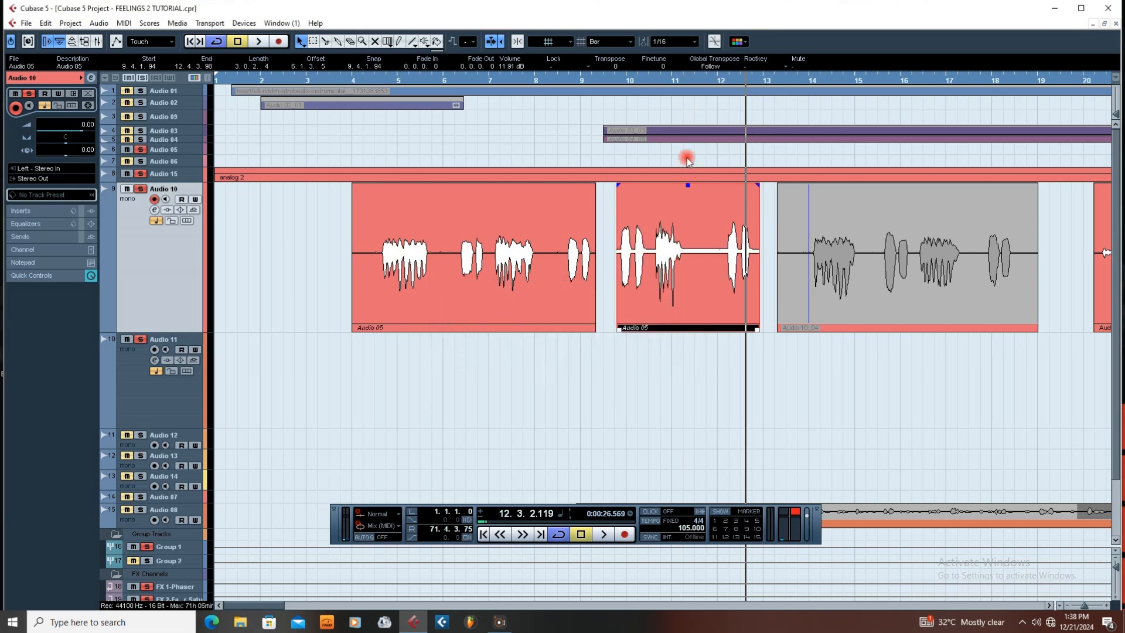
Step: Play the start of the second Audio 10 clip and the first clip from bar 4 to compare their loudness
left_click(600, 80)
key("space")
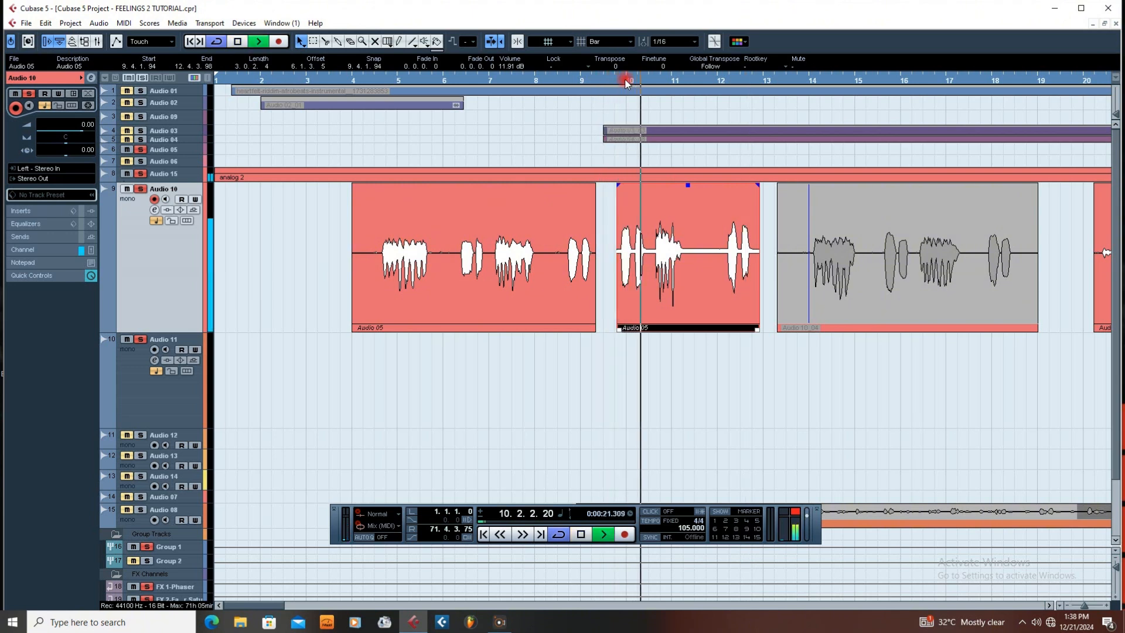
key("space")
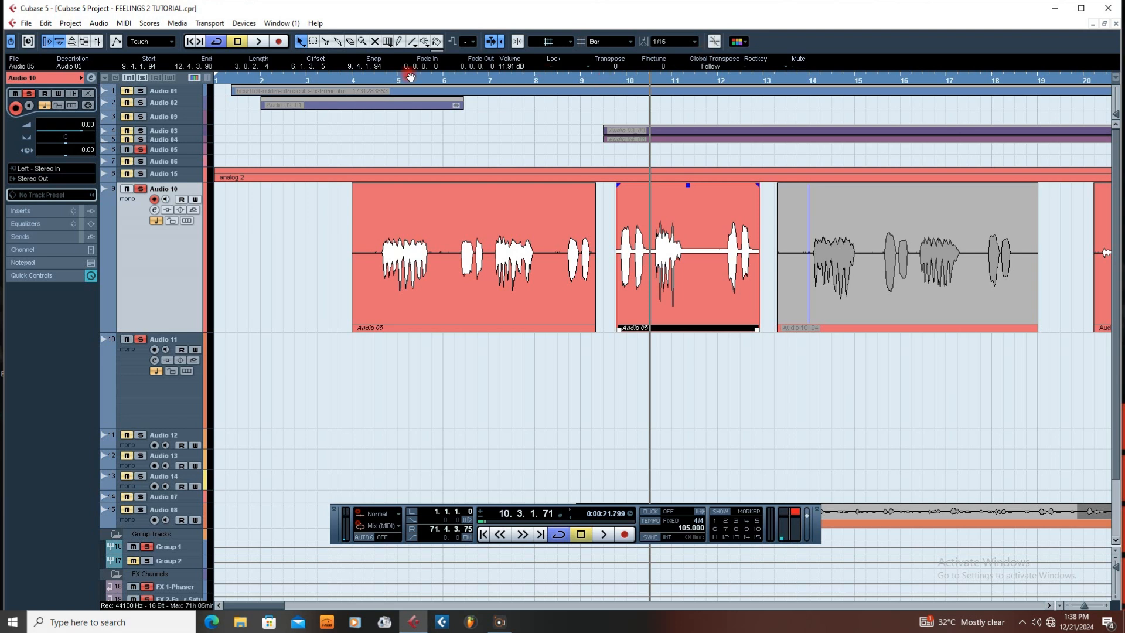
left_click(355, 80)
key("space")
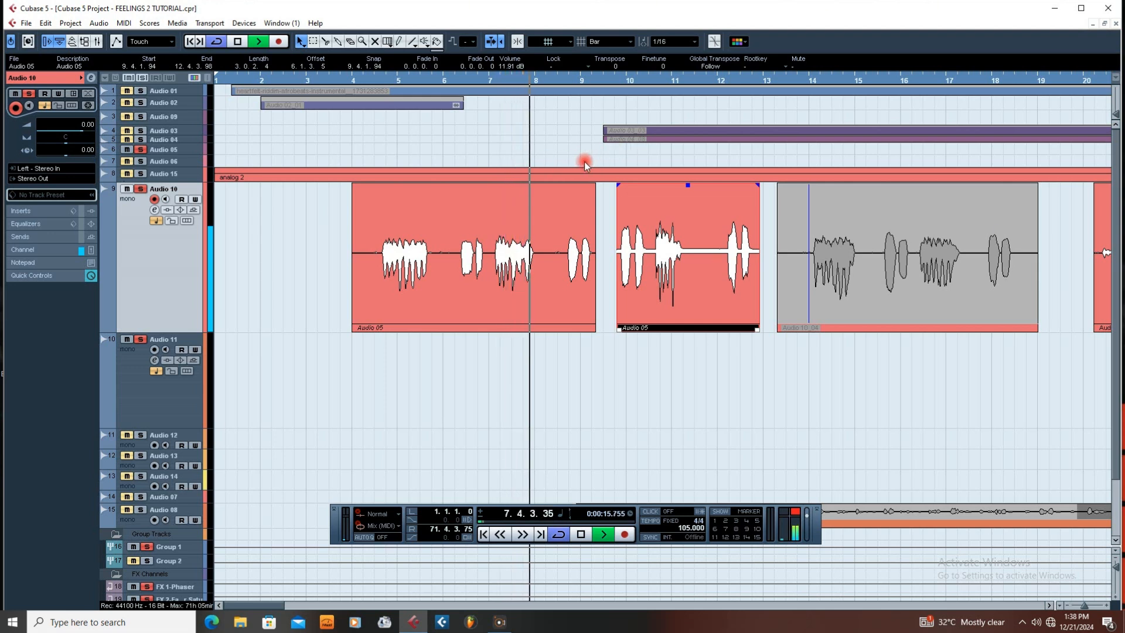
key("space")
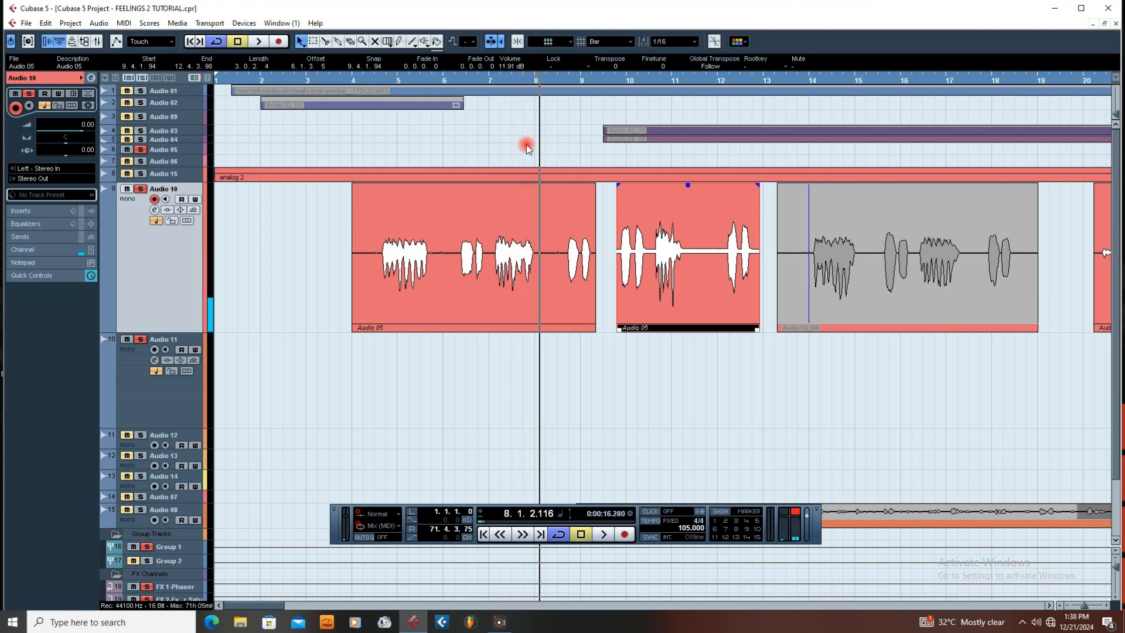
left_click(381, 81)
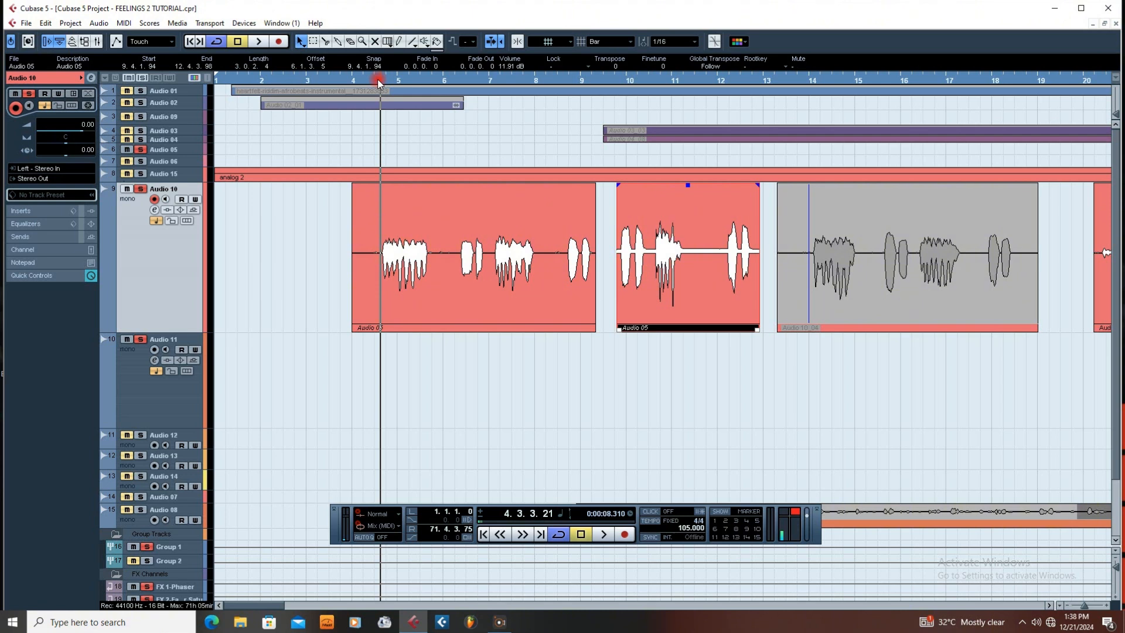
Step: Raise the second Audio 10 clip's volume to about 12.17 dB and play it from its start
left_click(615, 81)
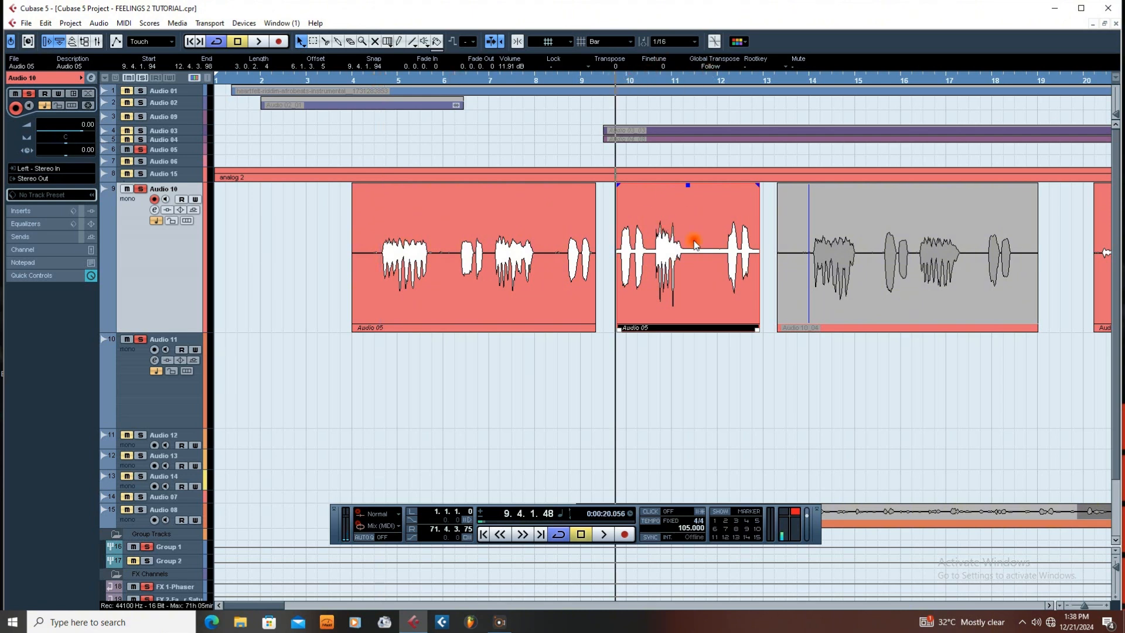
left_click_drag(688, 186, 687, 184)
key("space")
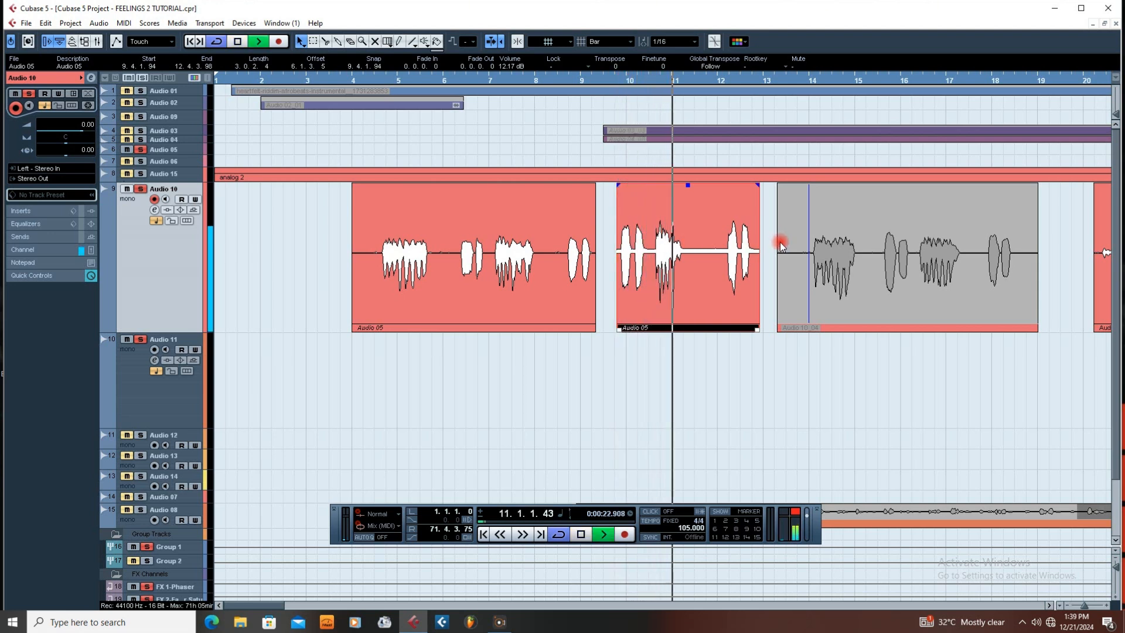
key("space")
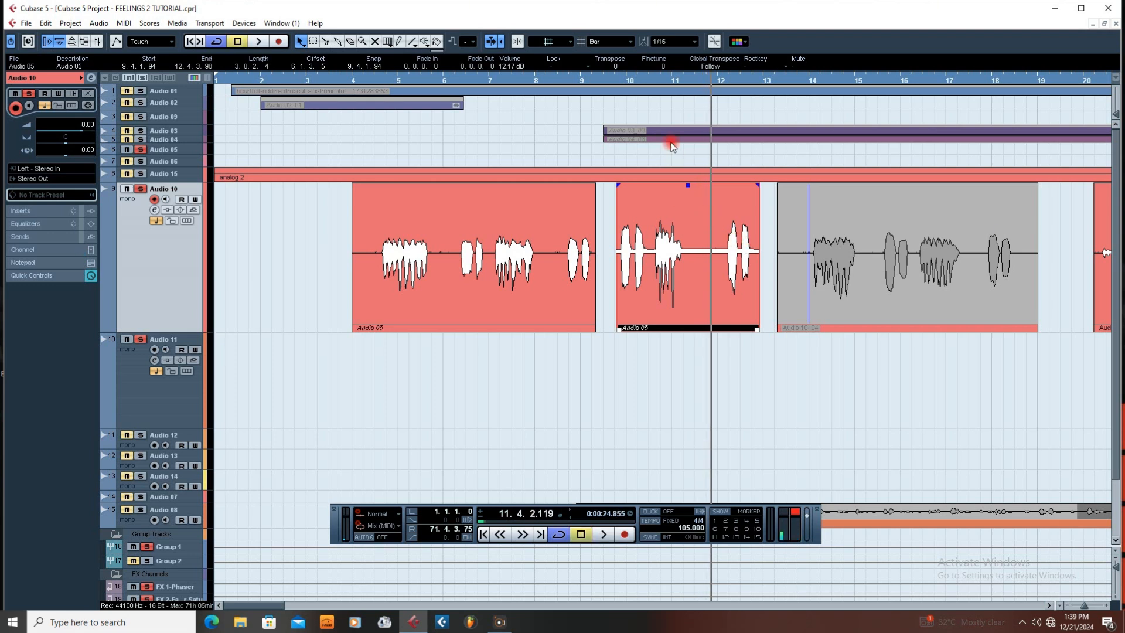
Step: Place the playhead just before the second Audio 10 clip, zoom in there horizontally and deselect the clip
left_click(612, 80)
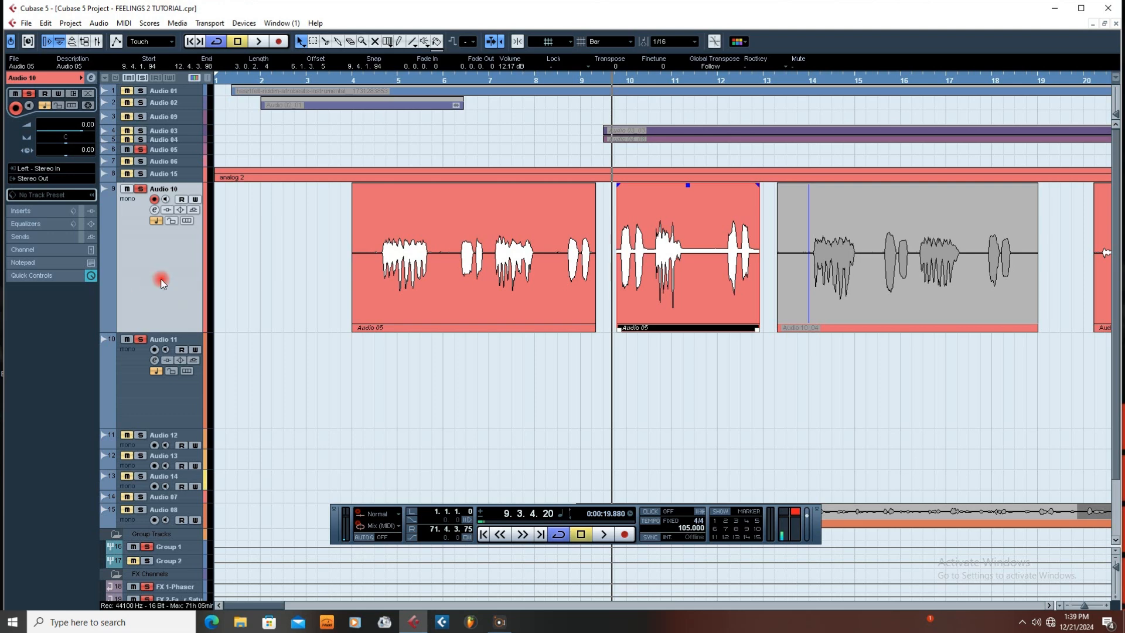
key("h")
key("h")
key("h")
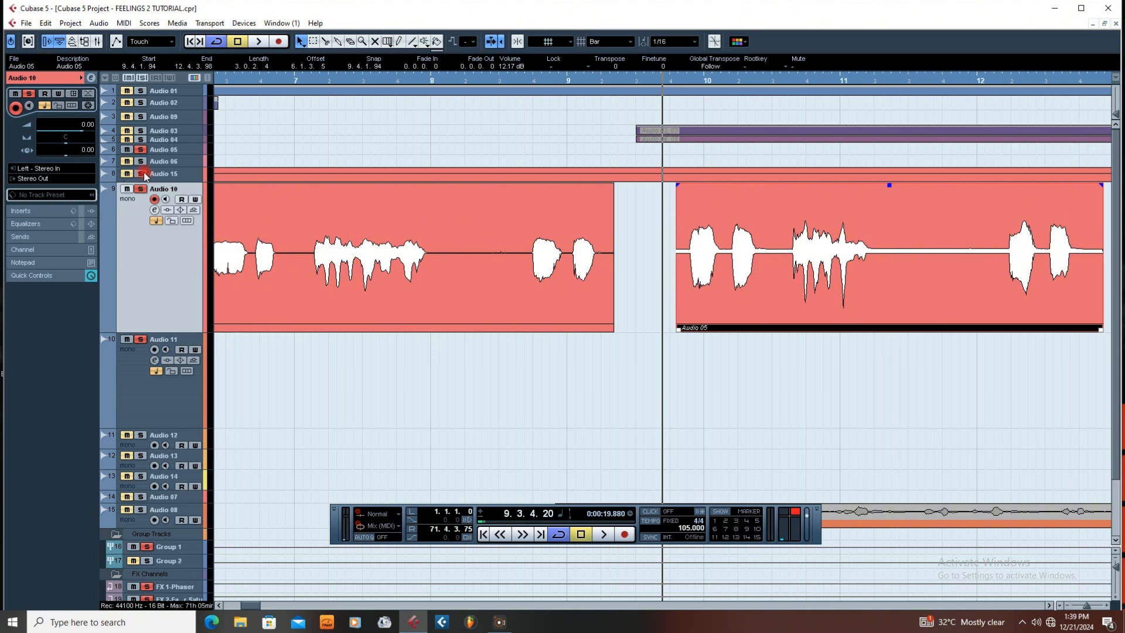
left_click(658, 245)
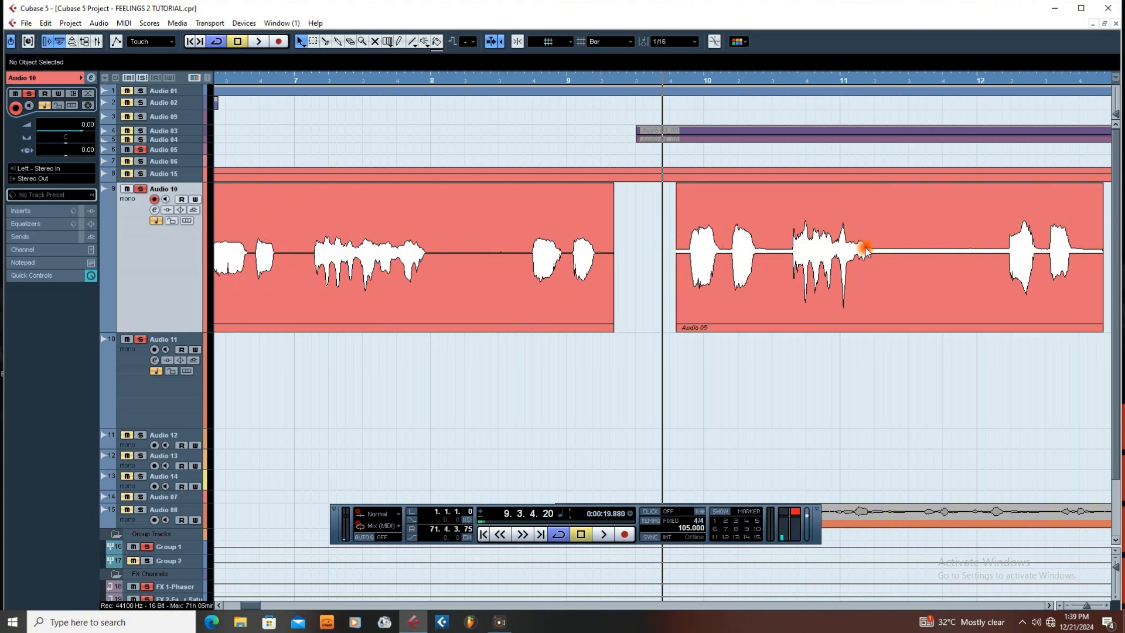
Step: Select the first Audio 10 clip and play its opening phrase from about bar 4
scroll(1090, 263, "right", 3)
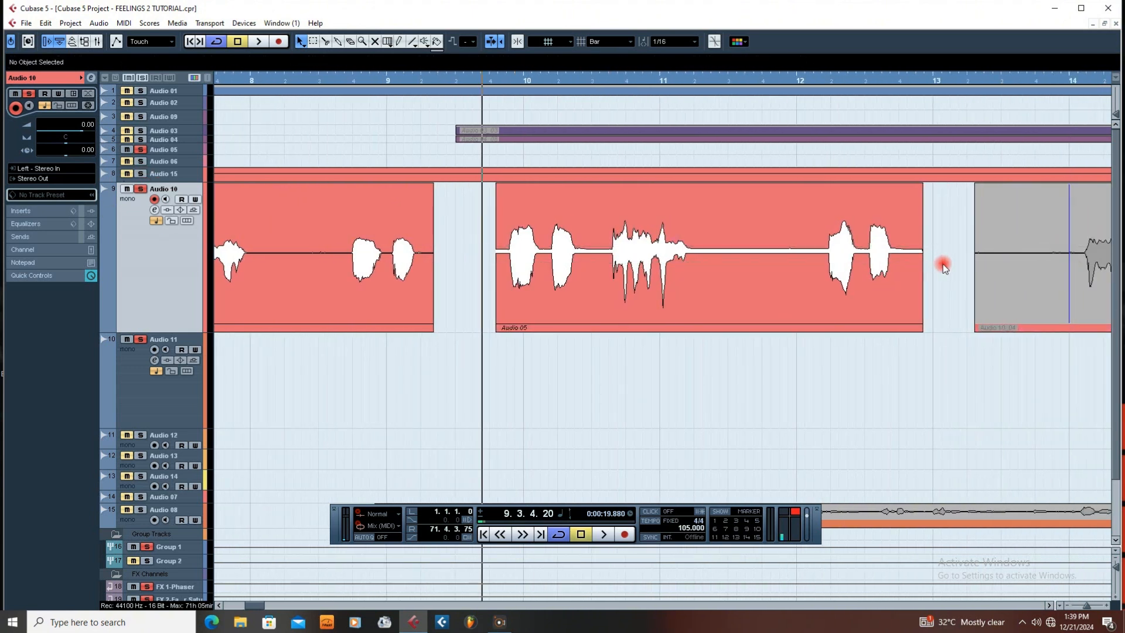
mouse_move(943, 263)
left_mouse_down()
mouse_move(459, 265)
mouse_move(877, 263)
mouse_move(958, 276)
left_mouse_up()
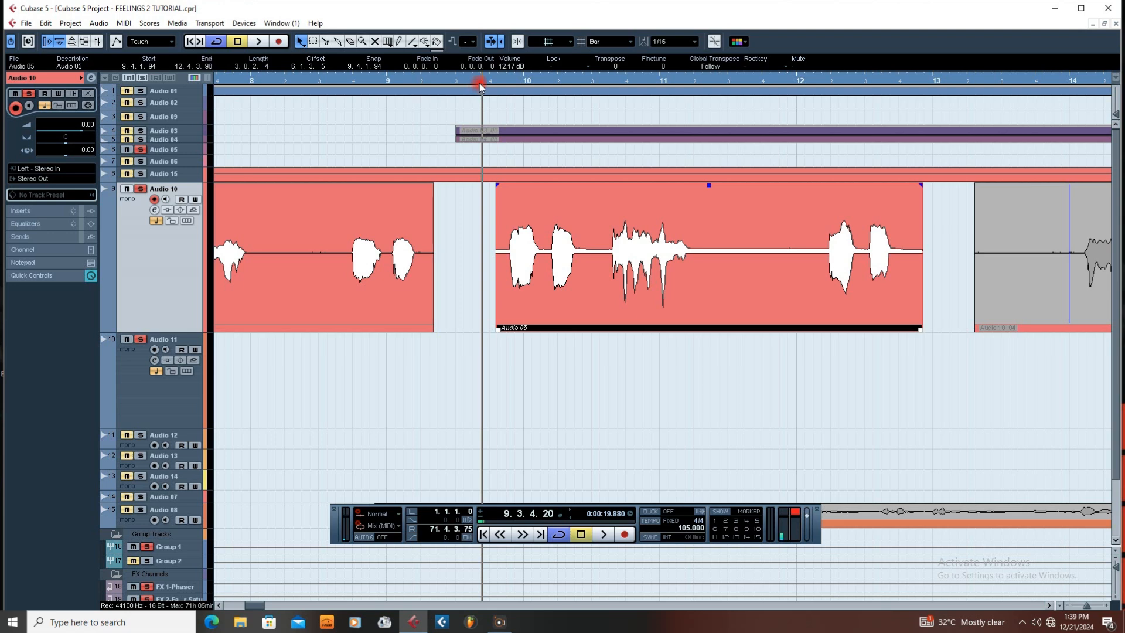
left_click_drag(479, 82, 884, 276)
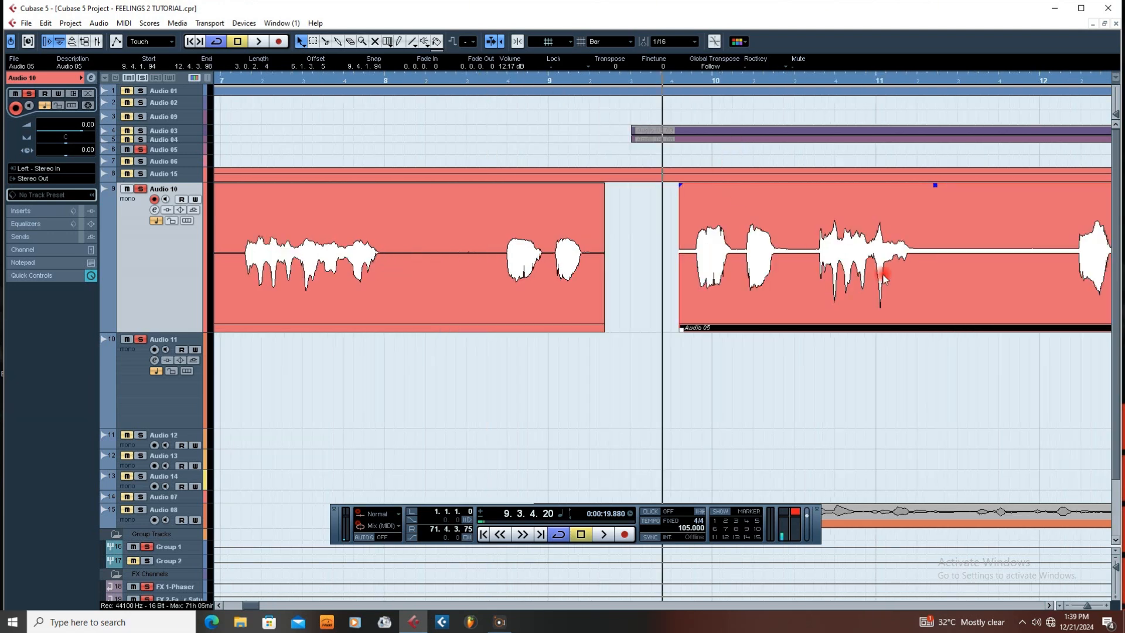
key("g")
key("g")
key("g")
key("g")
key("g")
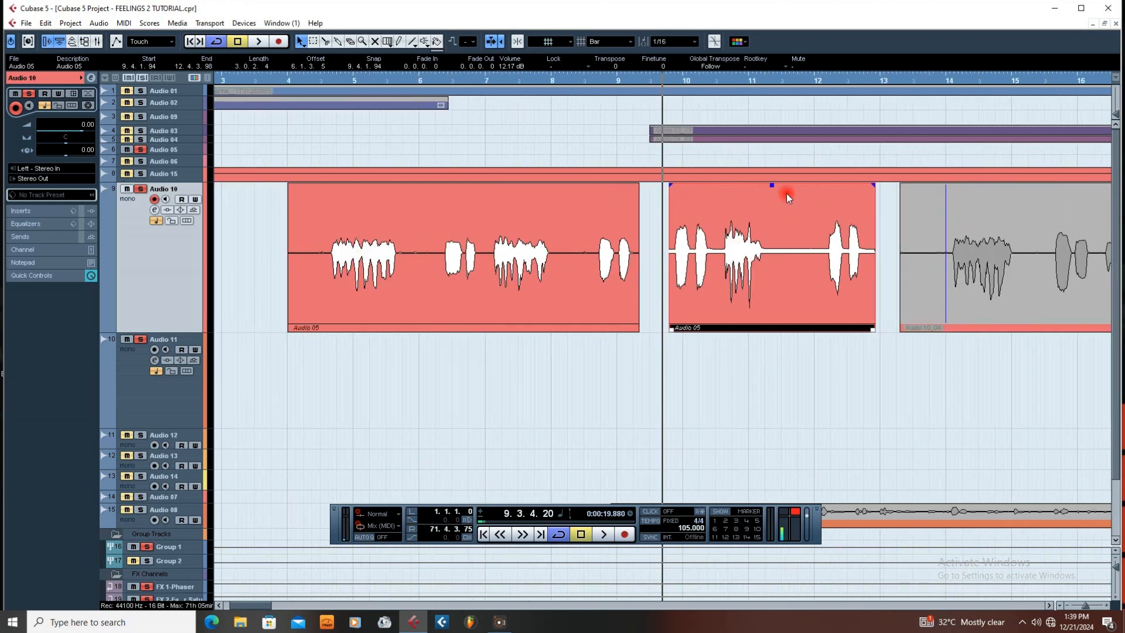
key("g")
left_click(420, 235)
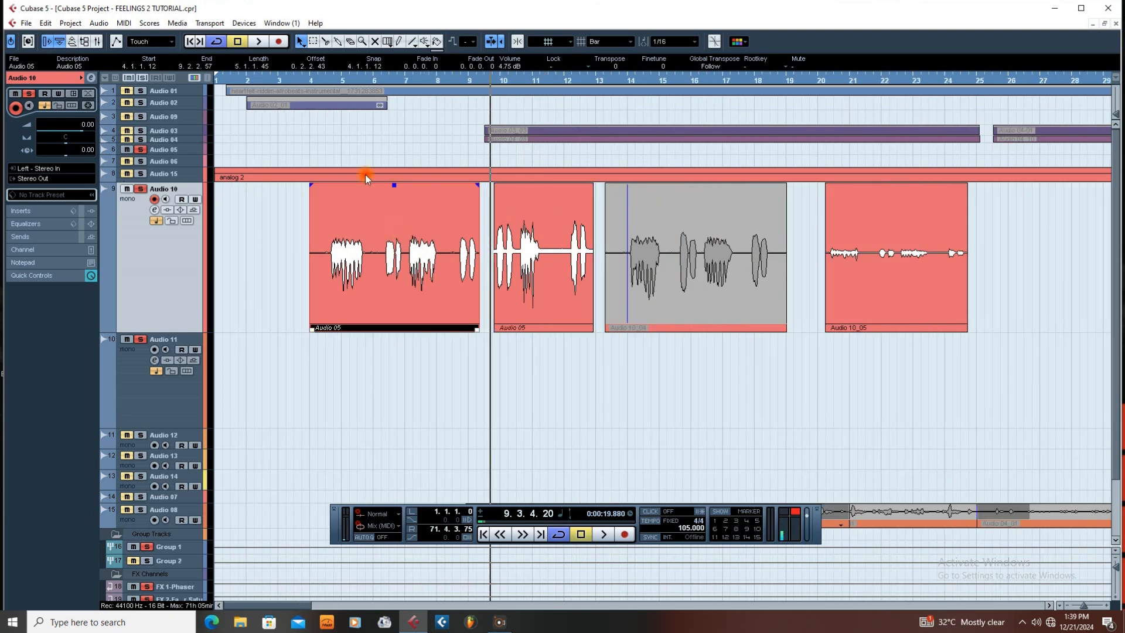
left_click(321, 81)
key("space")
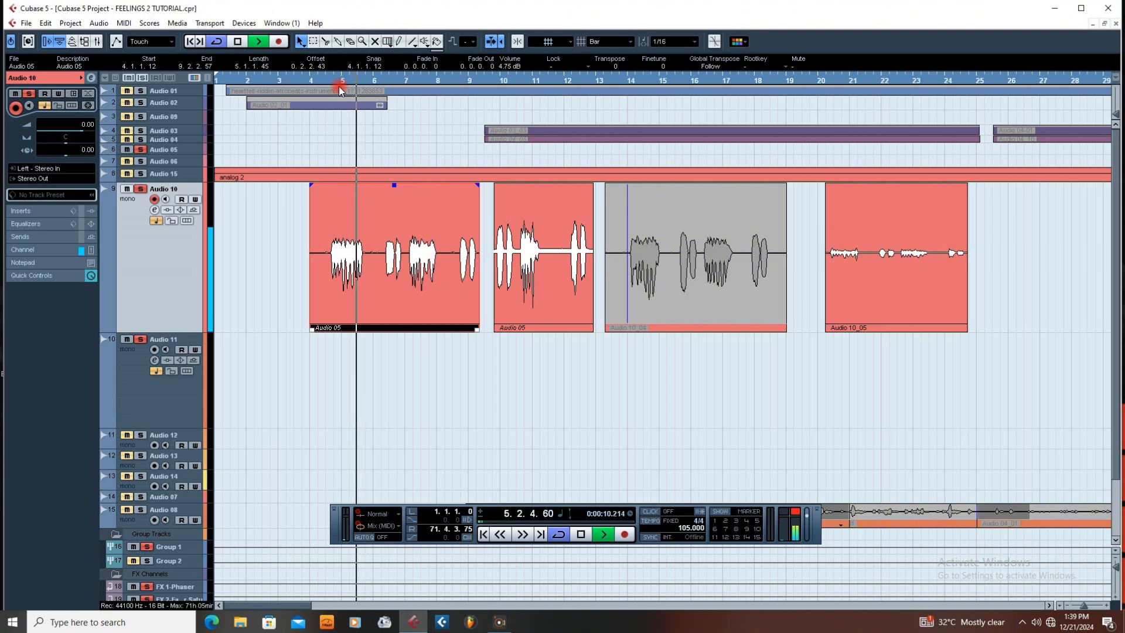
key("space")
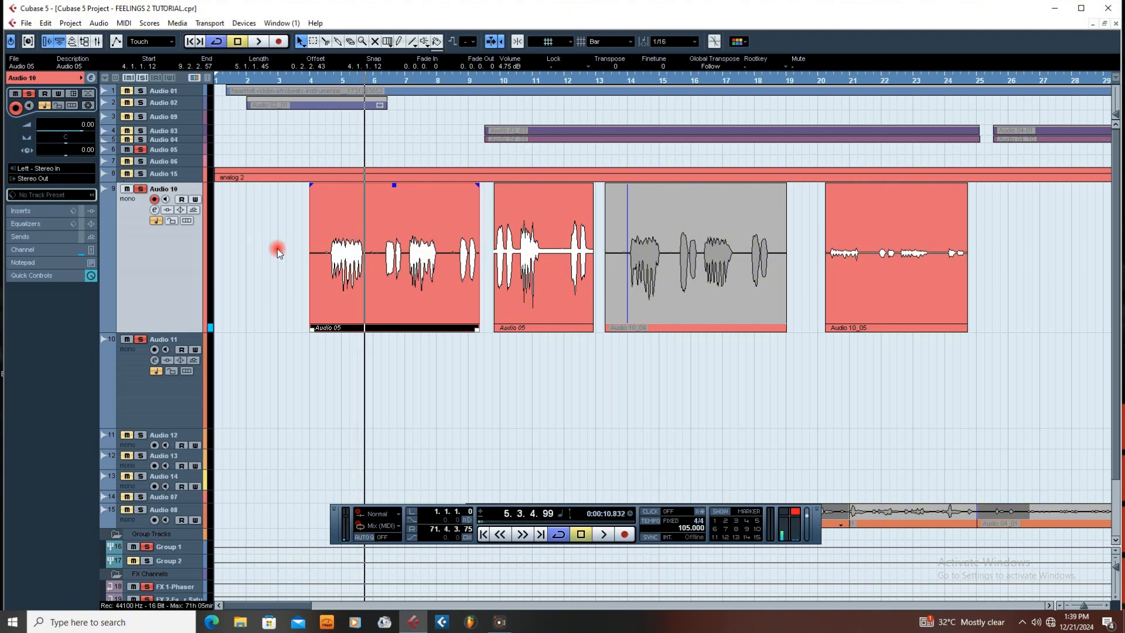
left_click_drag(275, 236, 489, 280)
left_click_drag(500, 224, 598, 262)
left_click_drag(287, 232, 493, 281)
left_click(310, 80)
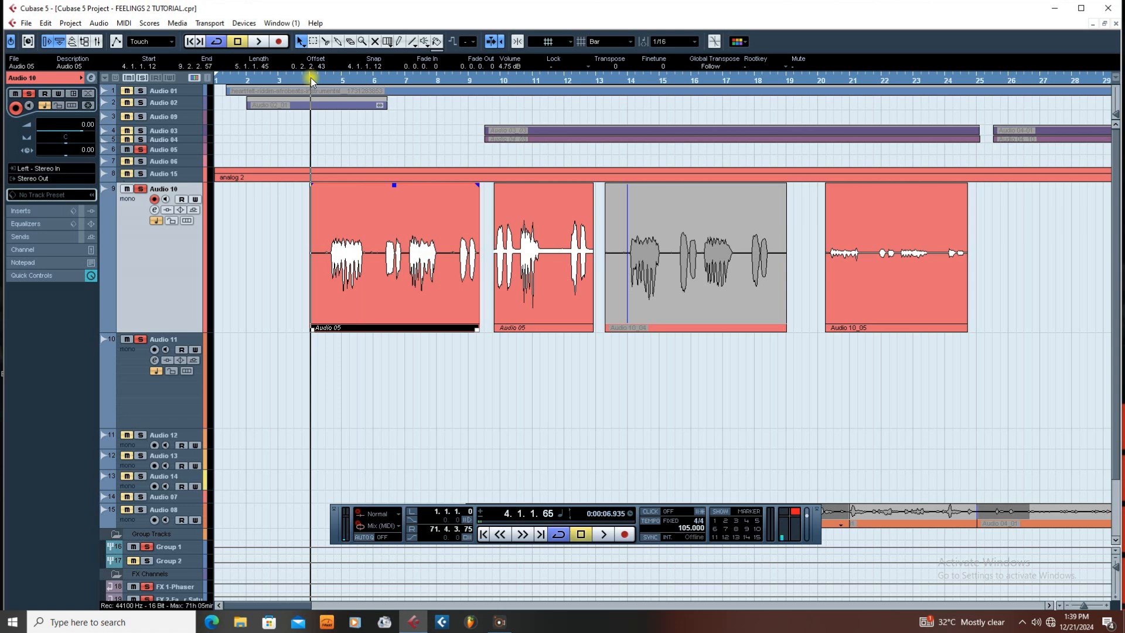
Step: Lower the second Audio 10 clip's volume to about 0.46 dB and play its opening from just before the clip
left_click(523, 206)
left_click_drag(546, 185, 561, 622)
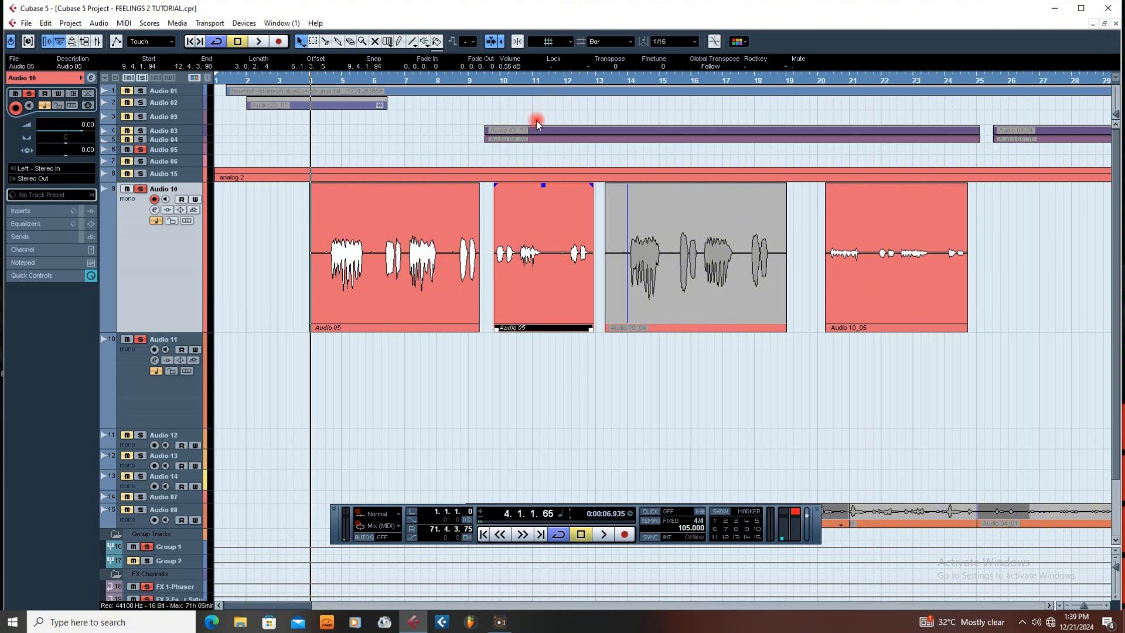
mouse_move(544, 187)
left_mouse_down()
mouse_move(548, 261)
mouse_move(541, 177)
left_mouse_up()
left_click(485, 79)
key("space")
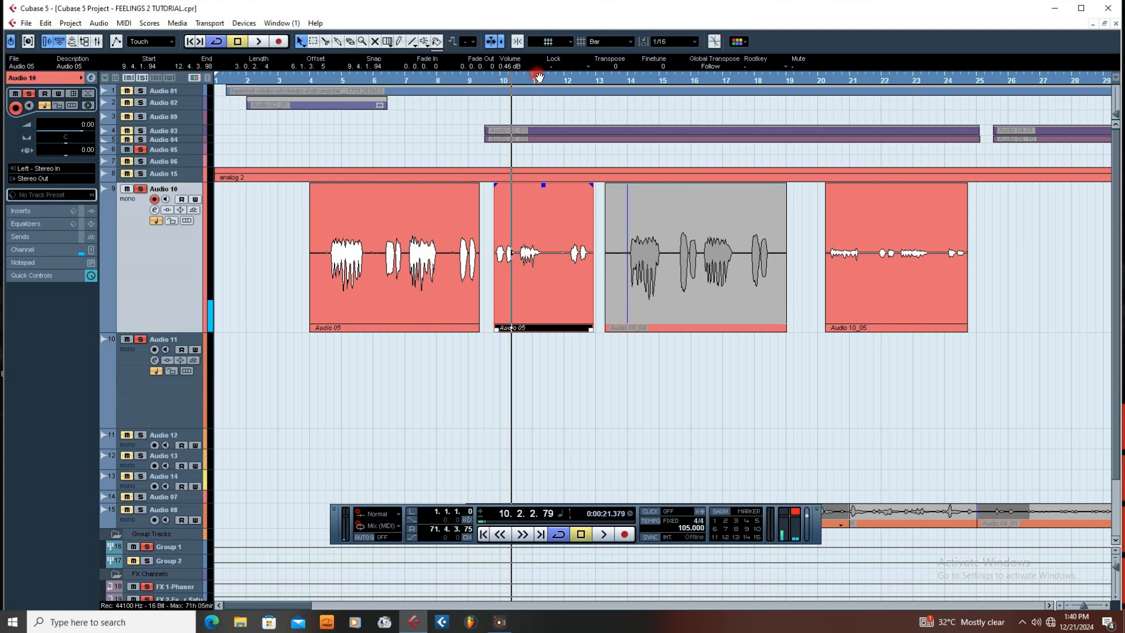
Step: Try the second Audio 10 clip's volume at about 11.16 dB and bring it back down to about 1.06 dB
left_click(364, 232)
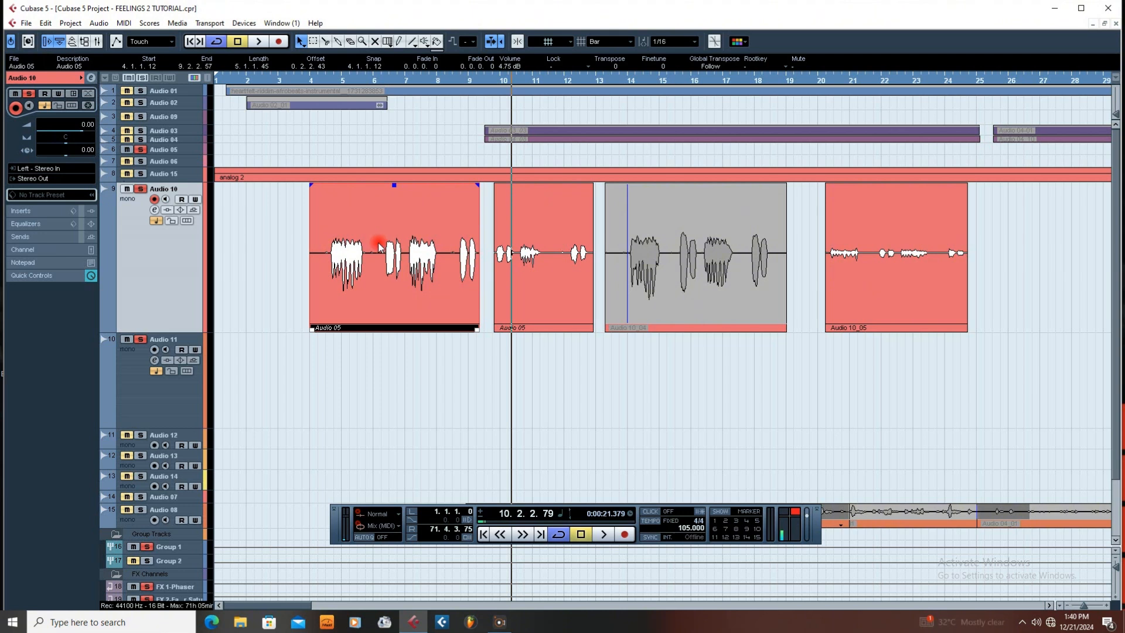
left_click(542, 252)
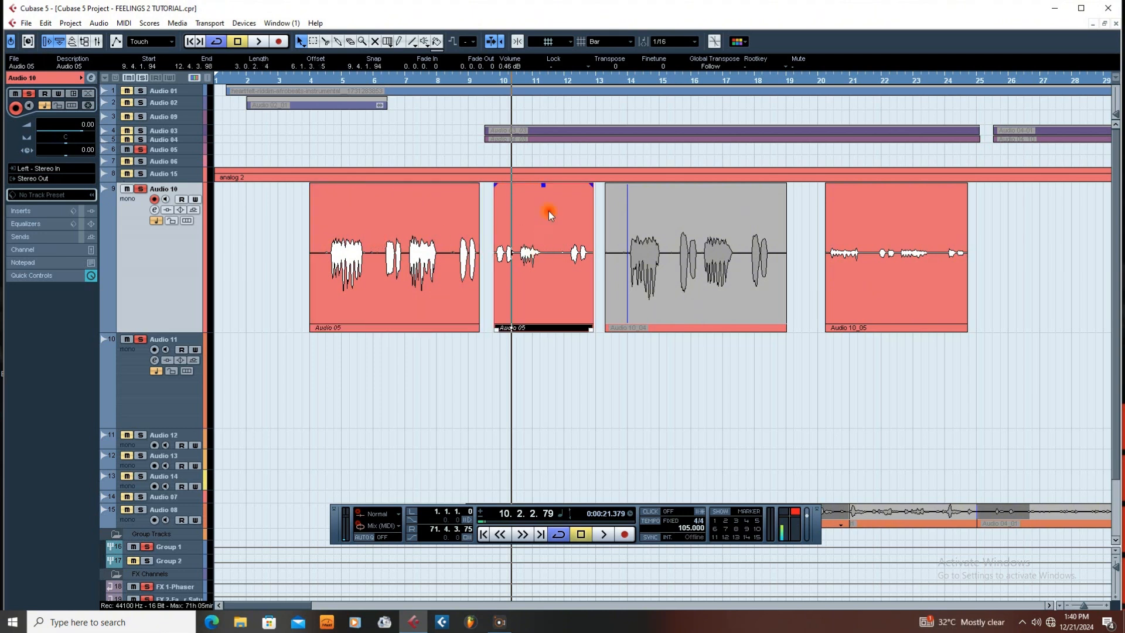
left_click_drag(546, 186, 536, 27)
left_click_drag(544, 183, 536, 12)
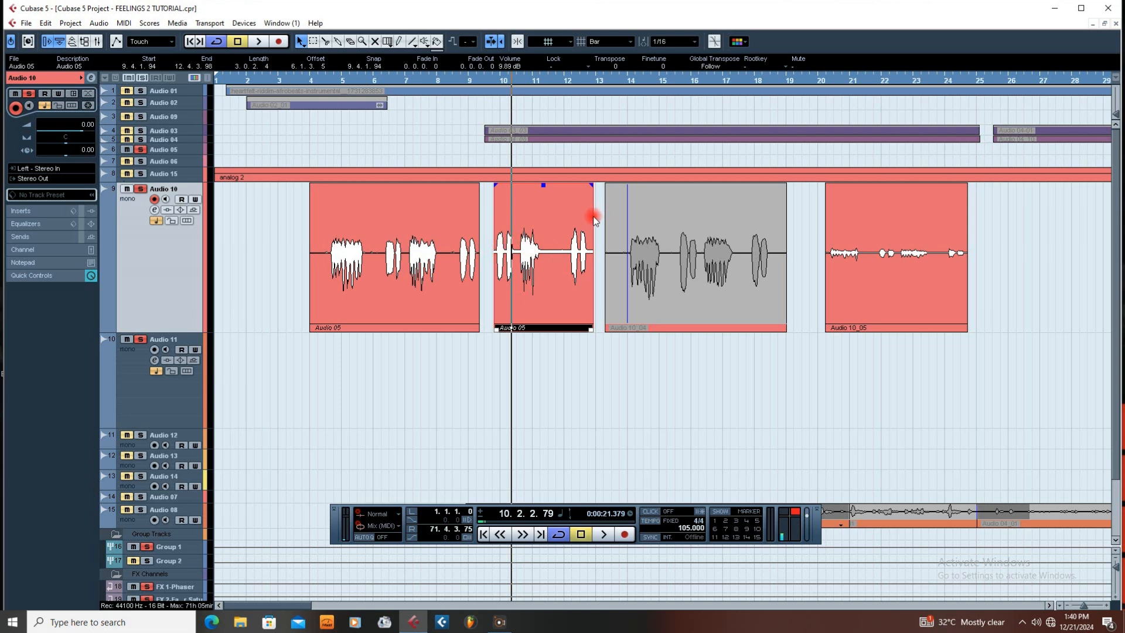
left_click_drag(543, 185, 543, 116)
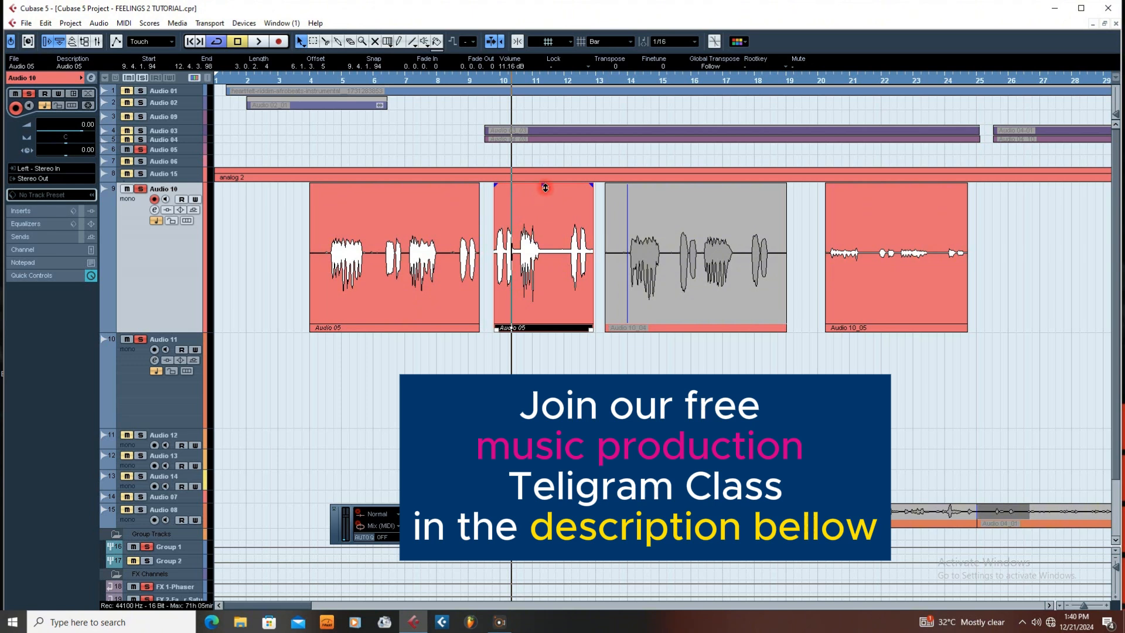
left_click_drag(544, 194, 545, 228)
left_click_drag(536, 509, 530, 536)
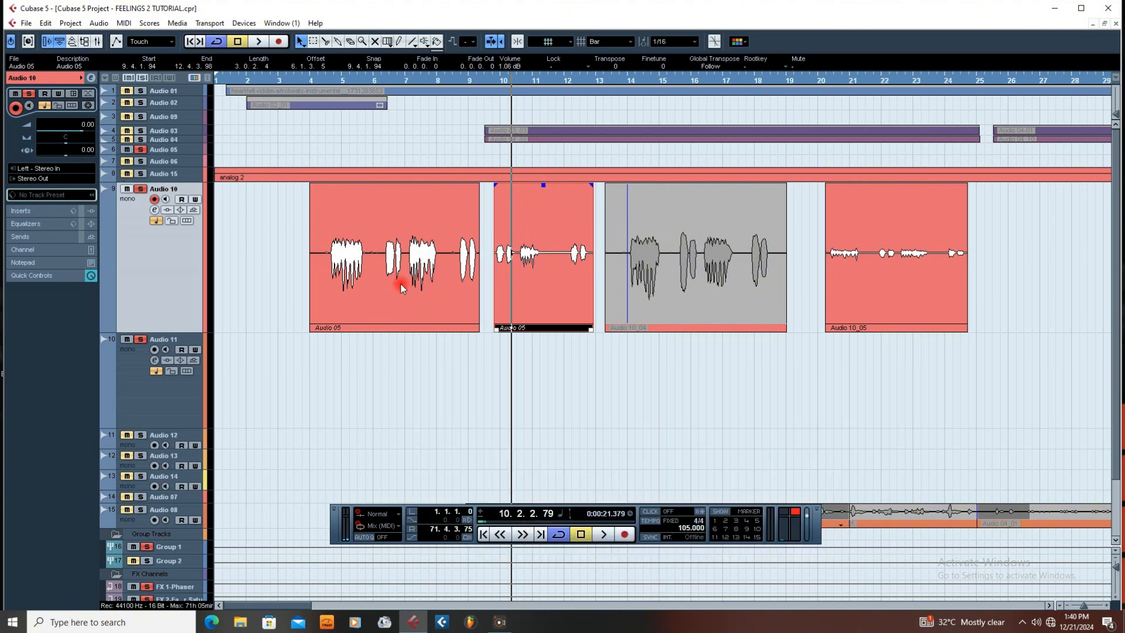
Step: Mute the first and second clips on the Audio 10 track
left_click(375, 41)
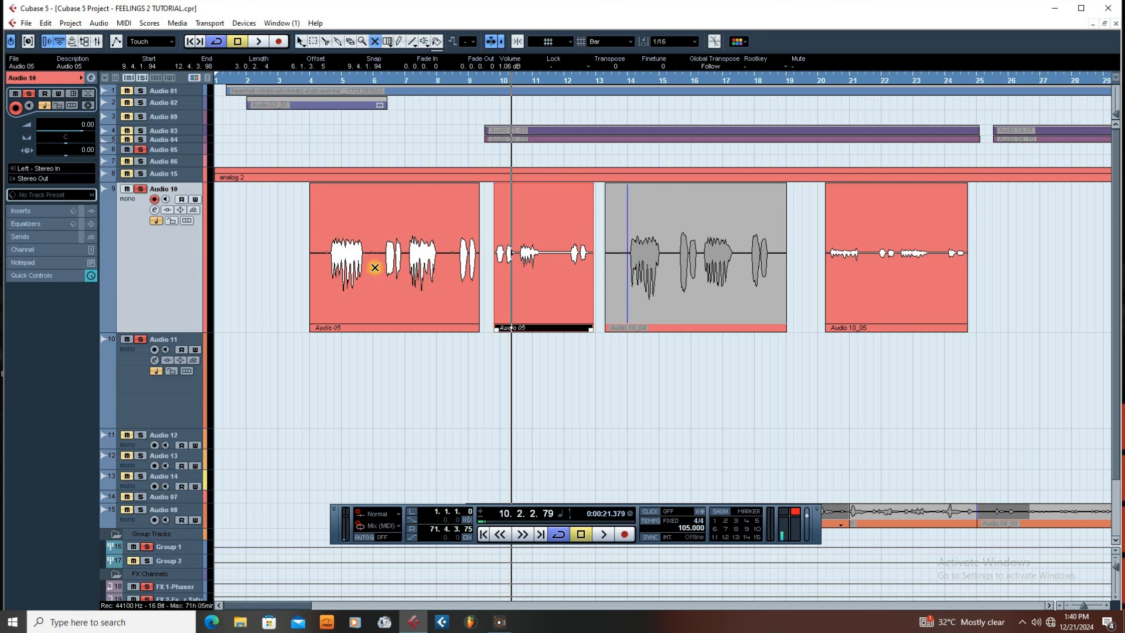
left_click(371, 258)
left_click(560, 238)
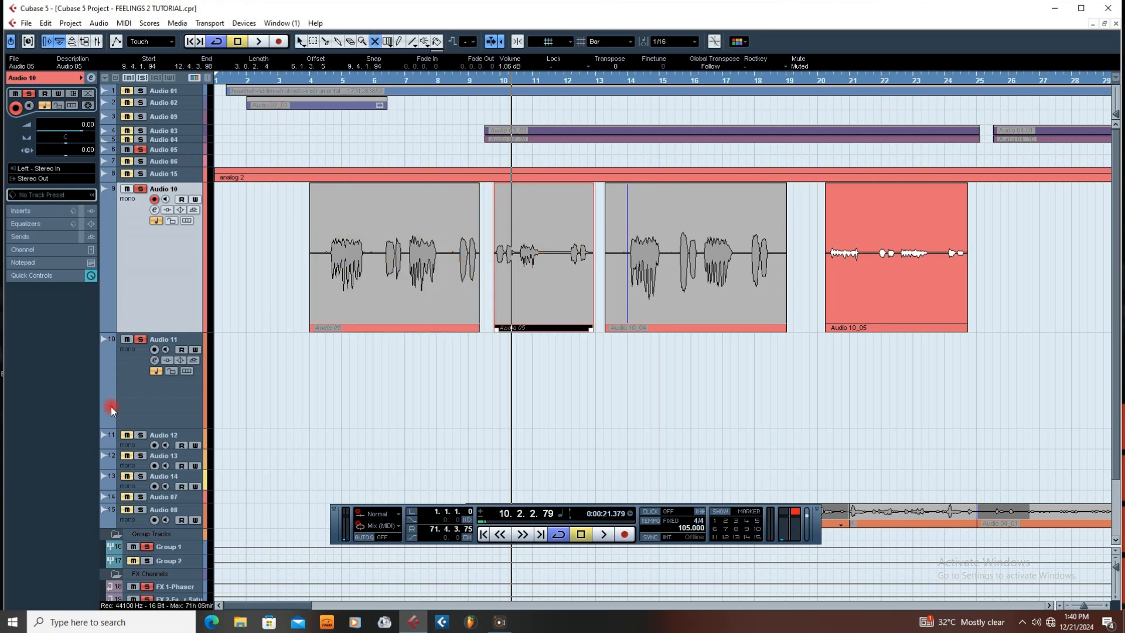
Step: Collapse the Audio 10 track's height and select and enlarge the Audio 11 track
left_click(140, 174)
left_click_drag(188, 330, 189, 196)
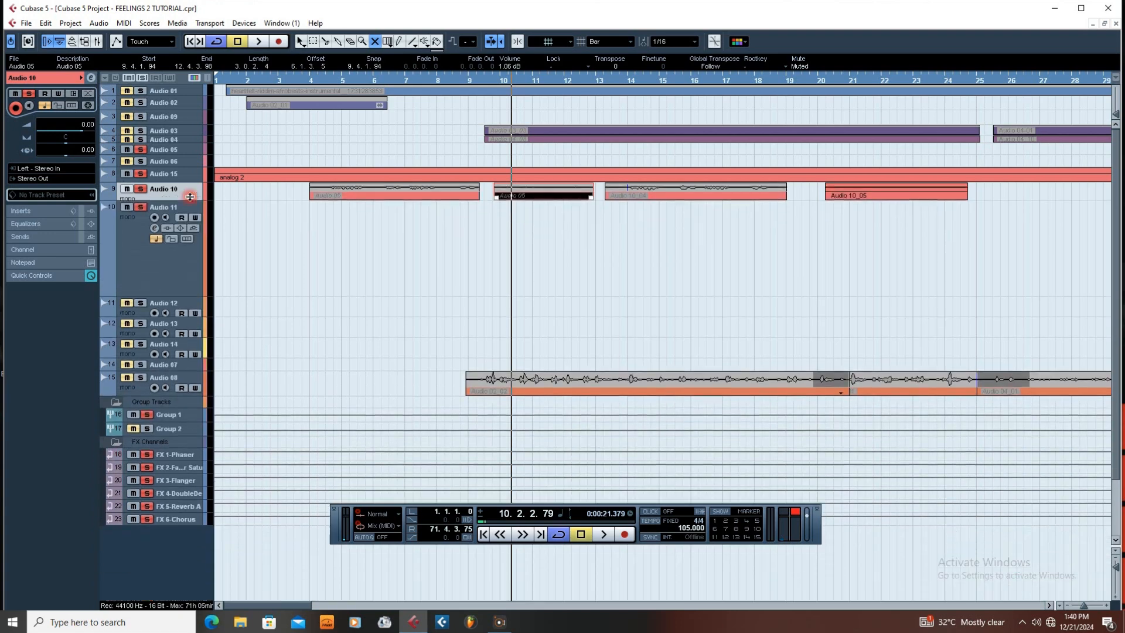
left_click(163, 276)
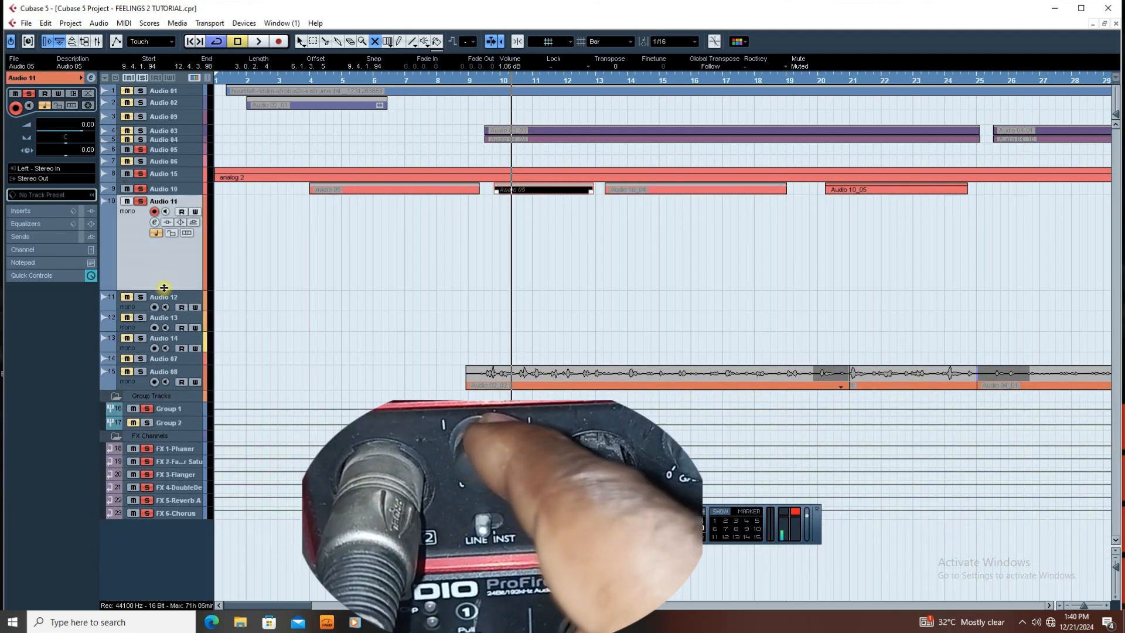
left_click_drag(164, 293, 159, 438)
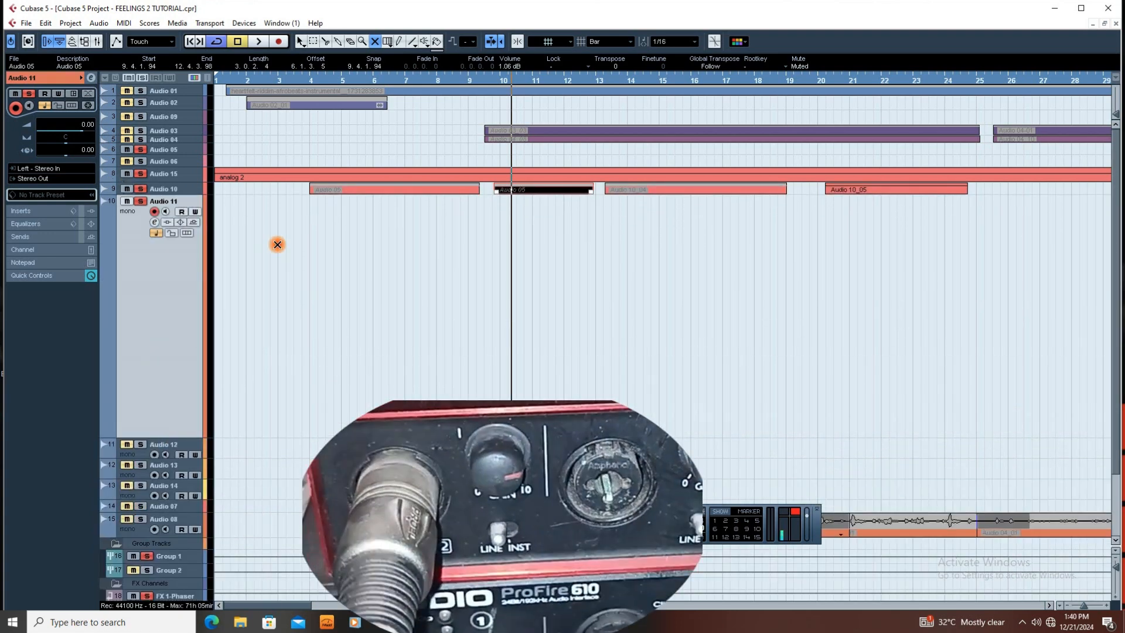
Step: Start playback near bar 2 and record a short take on the Audio 11 track at bar 4
left_click(260, 79)
left_click(258, 41)
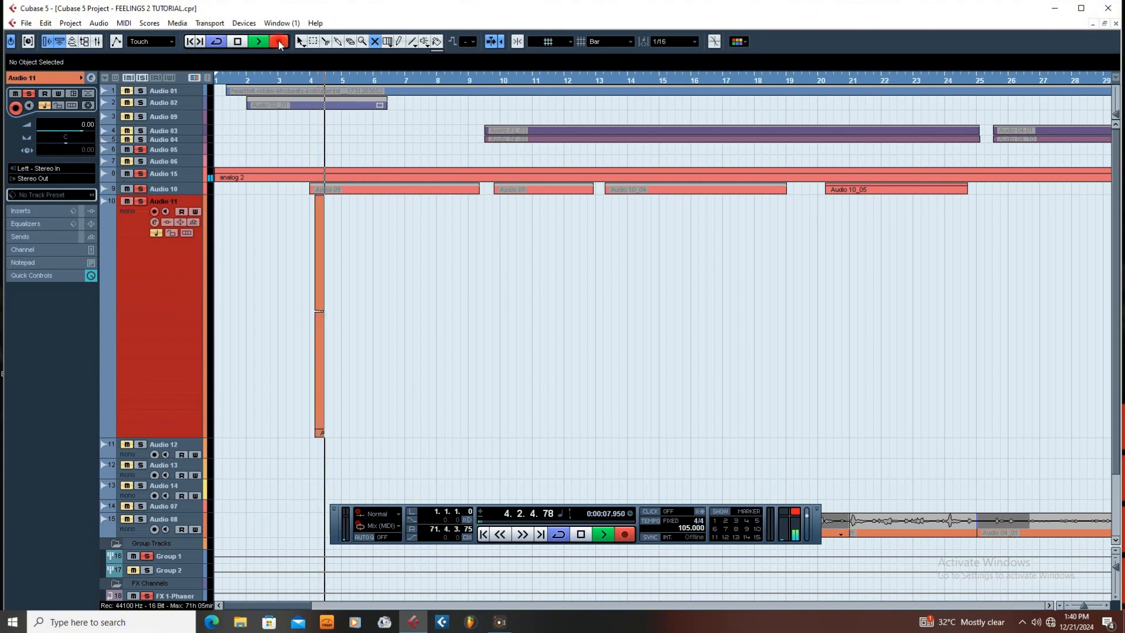
key("space")
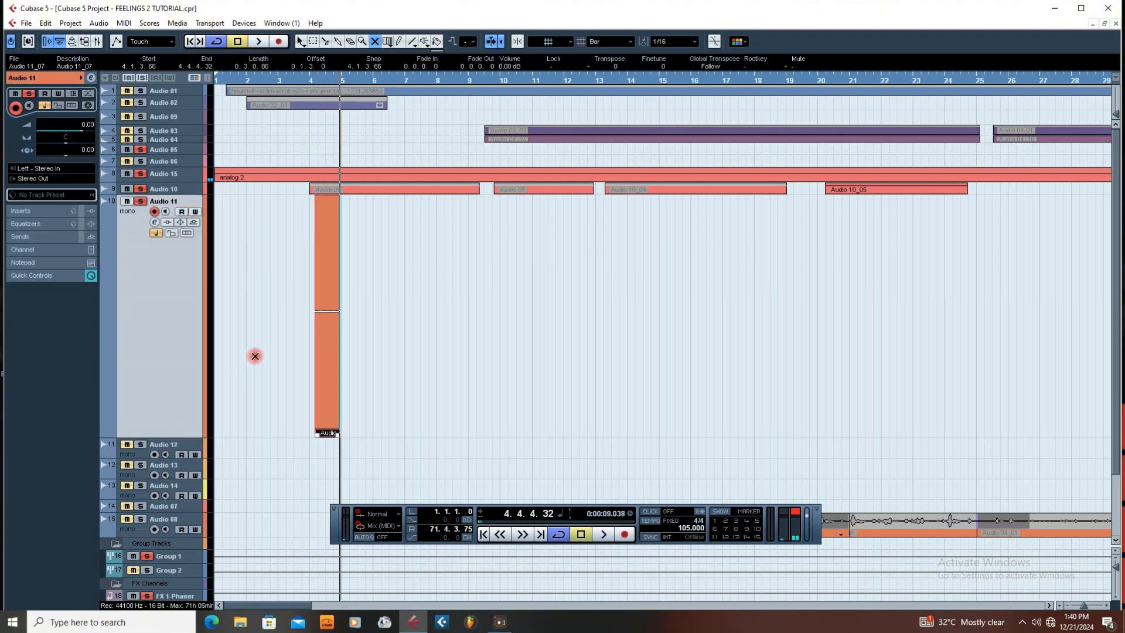
Step: Delete the short Audio 11 take and record a new vocal take from about 4.2.4 to 10.4.3
left_click_drag(168, 435, 169, 297)
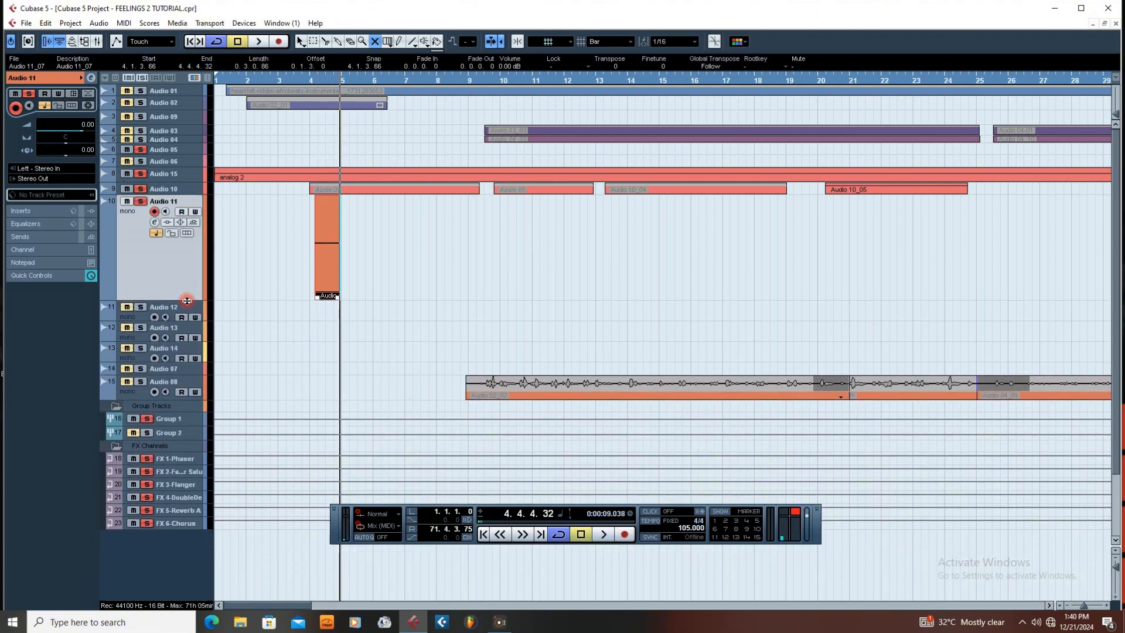
left_click(256, 86)
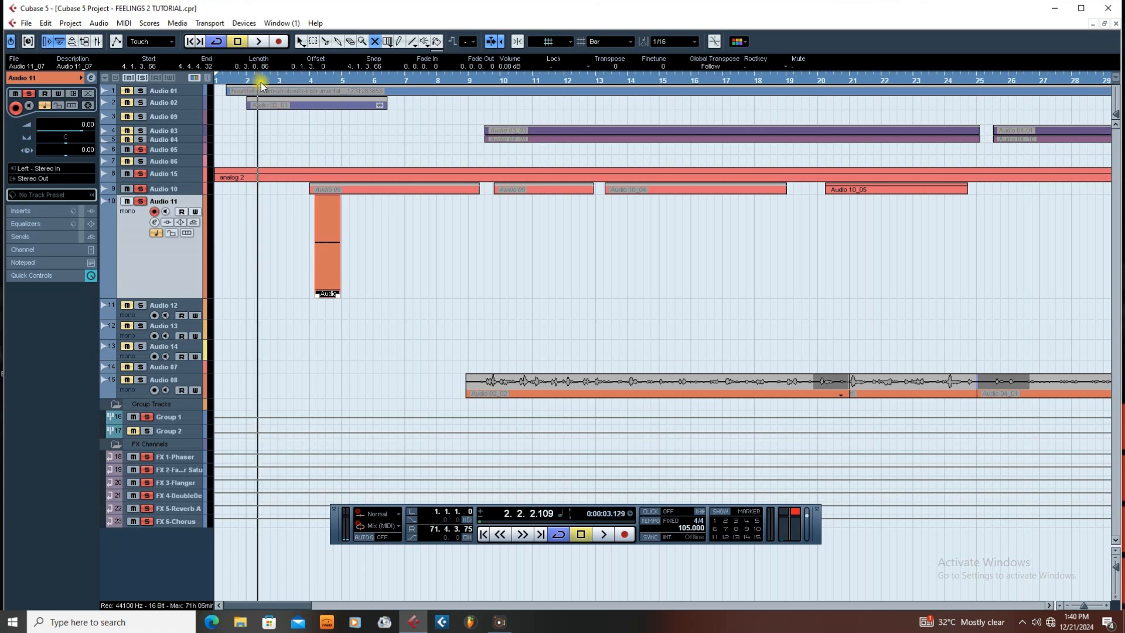
key("space")
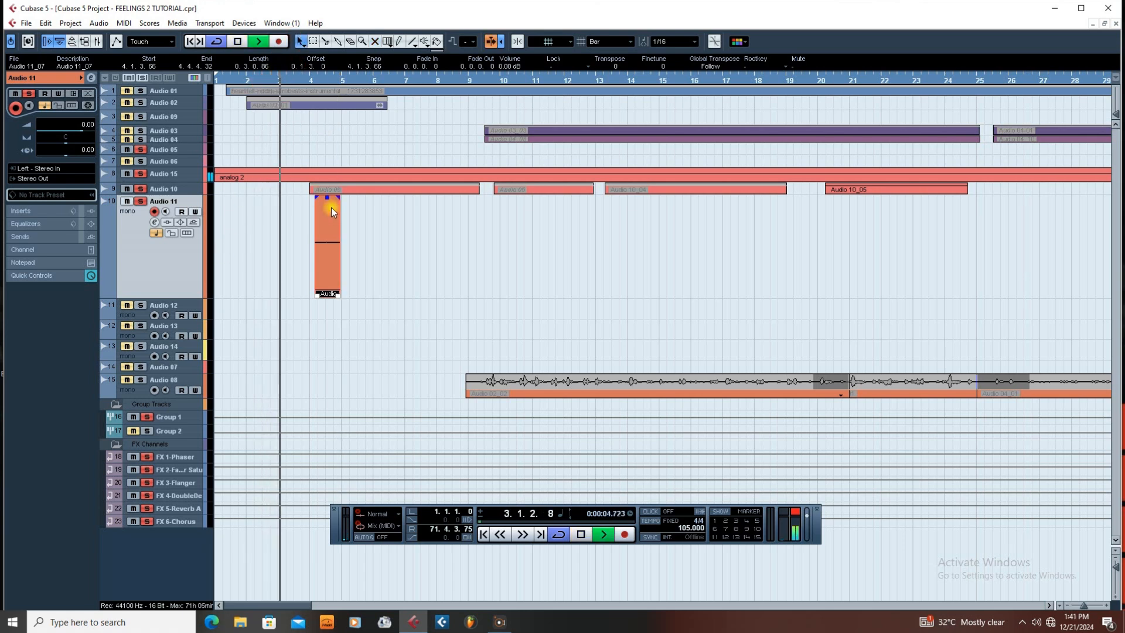
key("Delete")
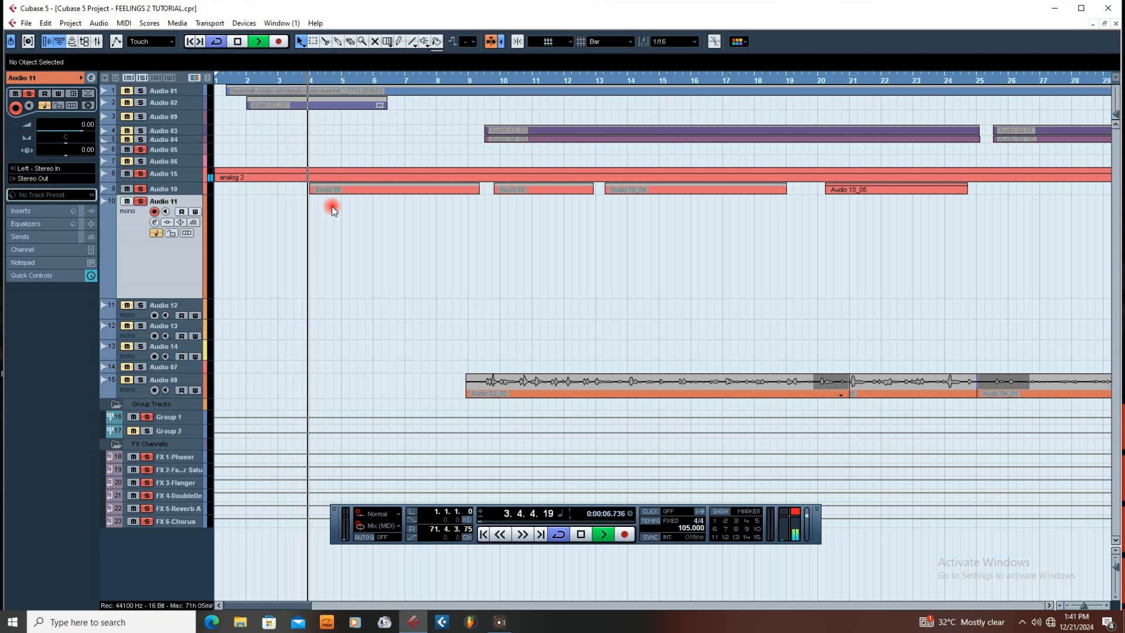
key("KP_Multiply")
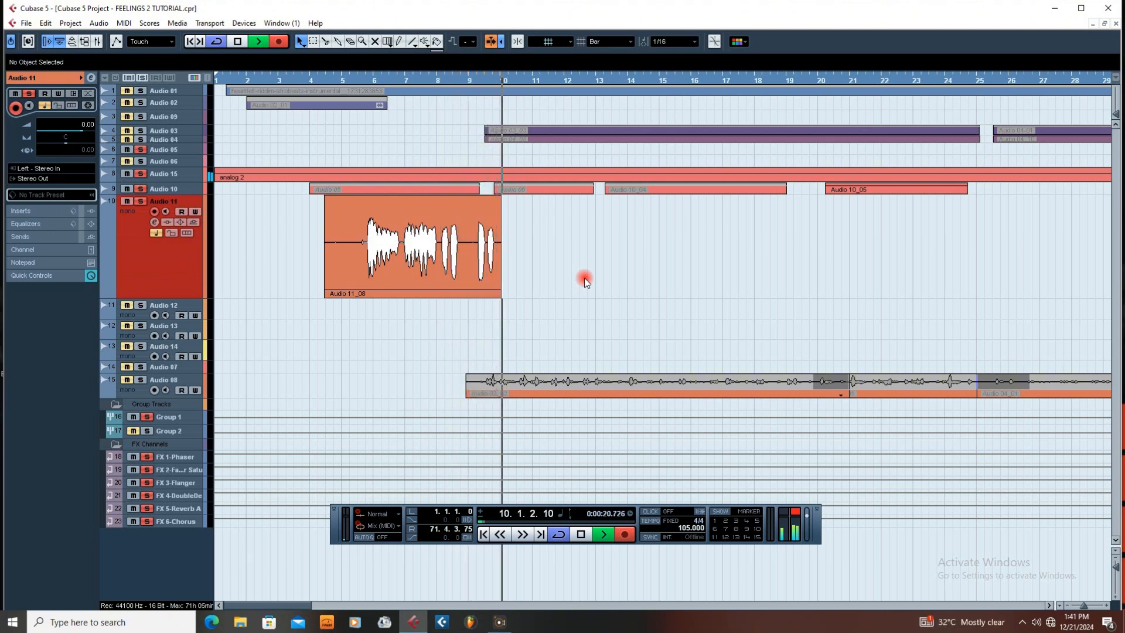
key("space")
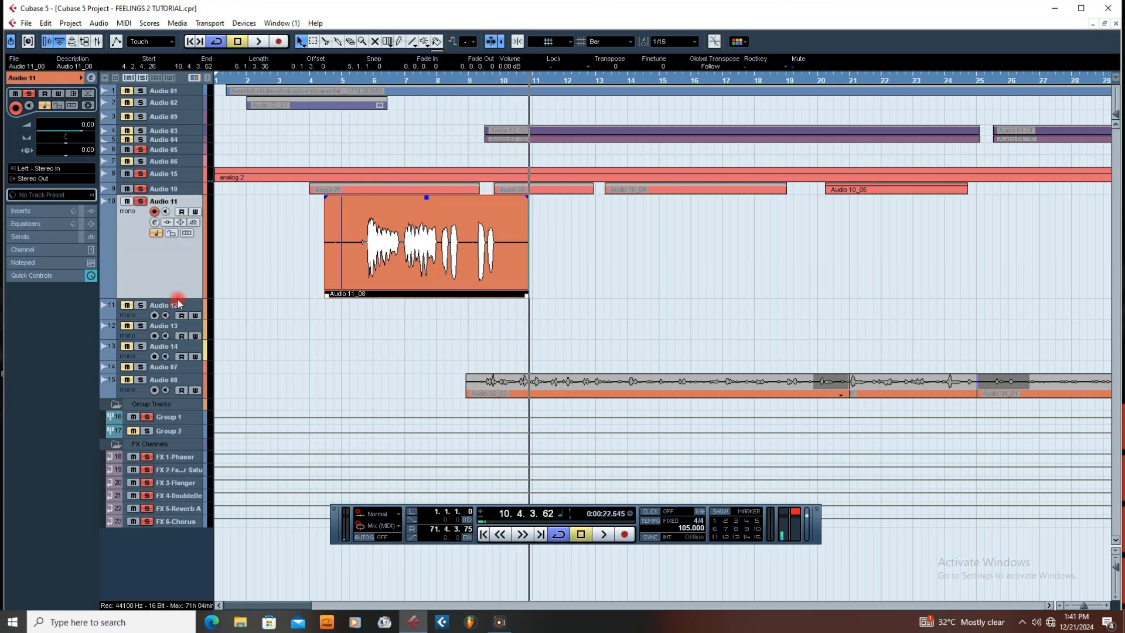
Step: Play the new Audio 11 take from its start through the last phrase
mouse_move(179, 296)
left_mouse_down()
mouse_move(175, 391)
mouse_move(193, 279)
left_mouse_up()
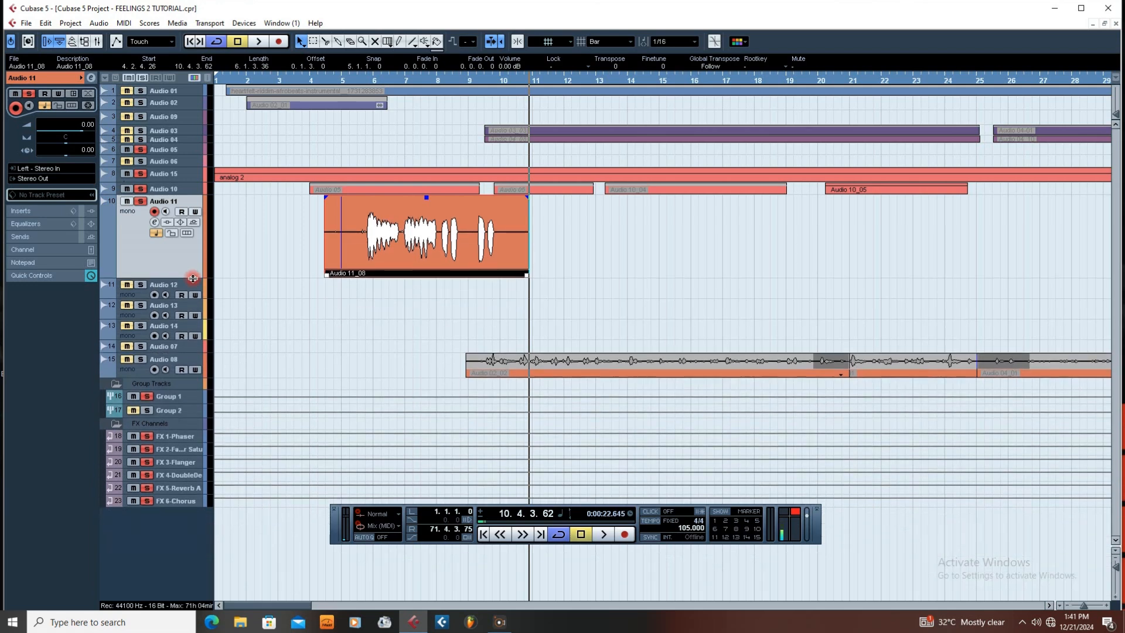
left_click(328, 78)
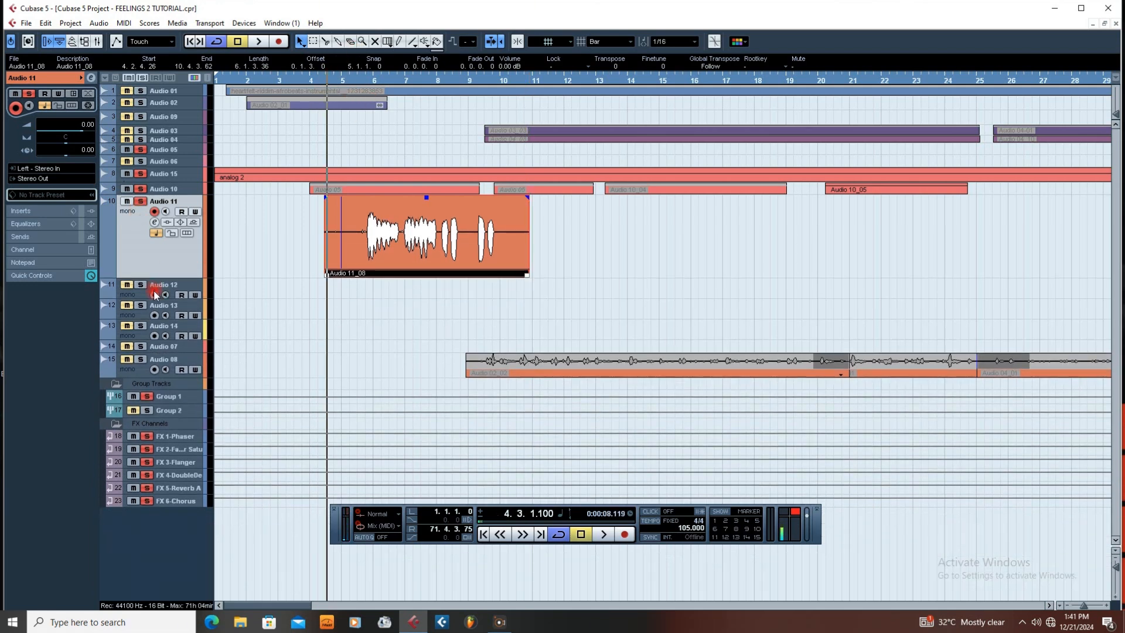
key("h")
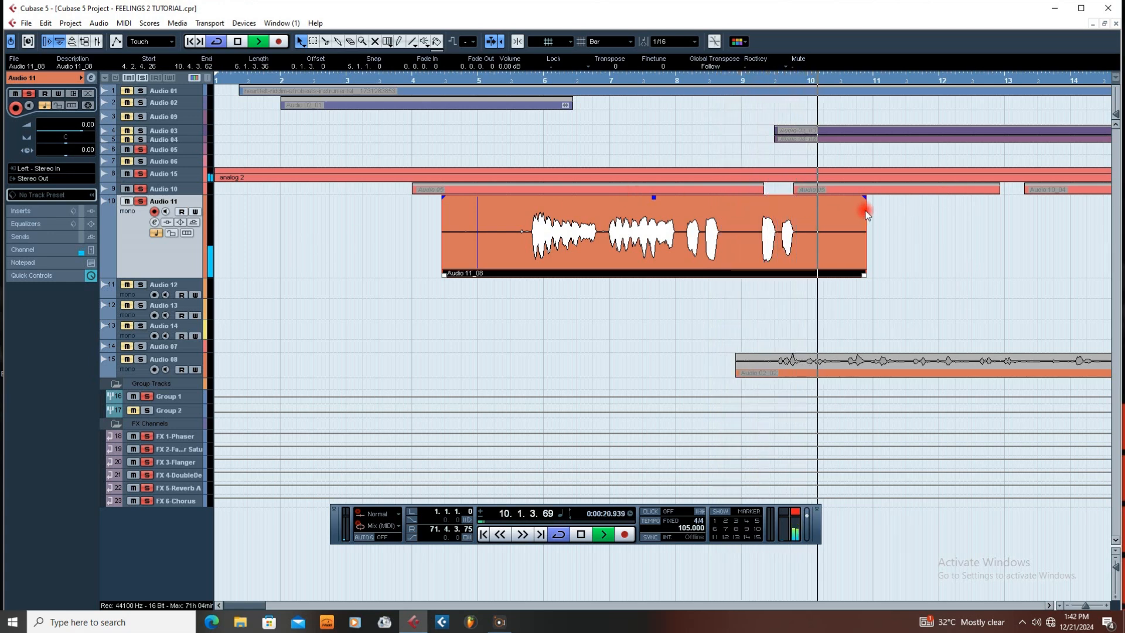
key("space")
Step: Trim the Audio 11 take to about 5.2.3.40 through 10.1.2.93 and place the playhead just after it
key("g")
key("g")
key("g")
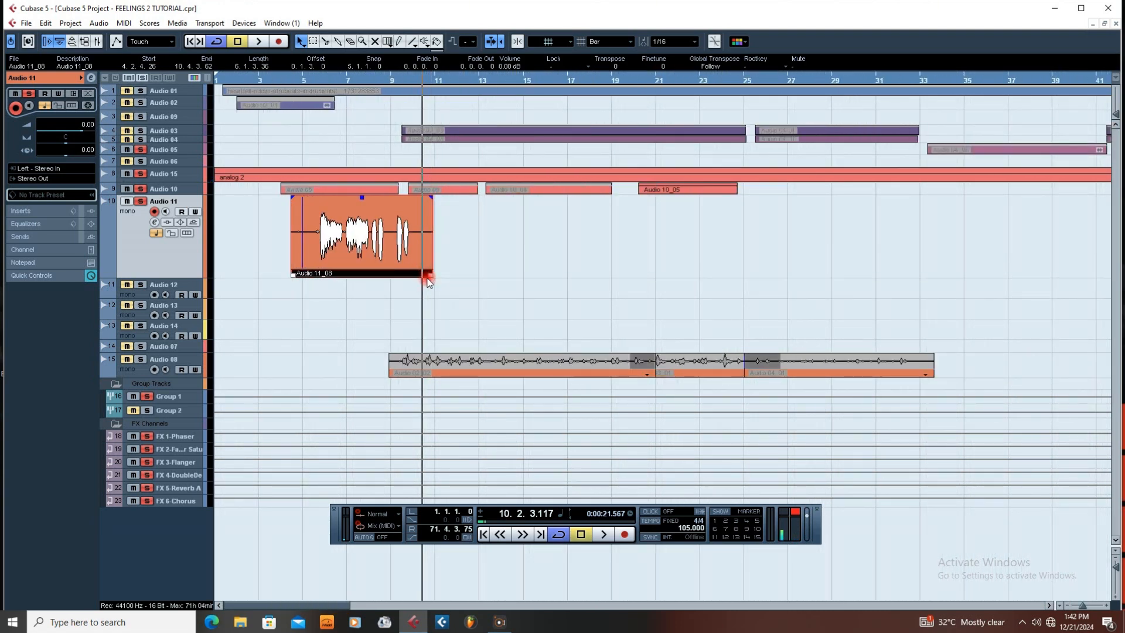
left_click_drag(428, 282, 414, 280)
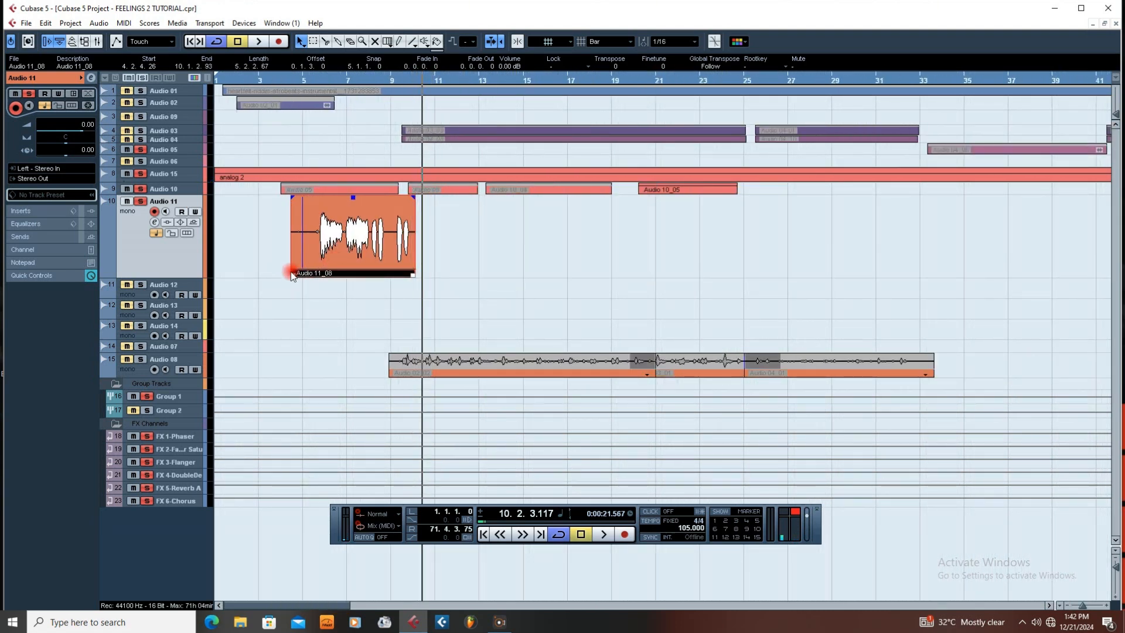
left_click_drag(291, 276, 311, 275)
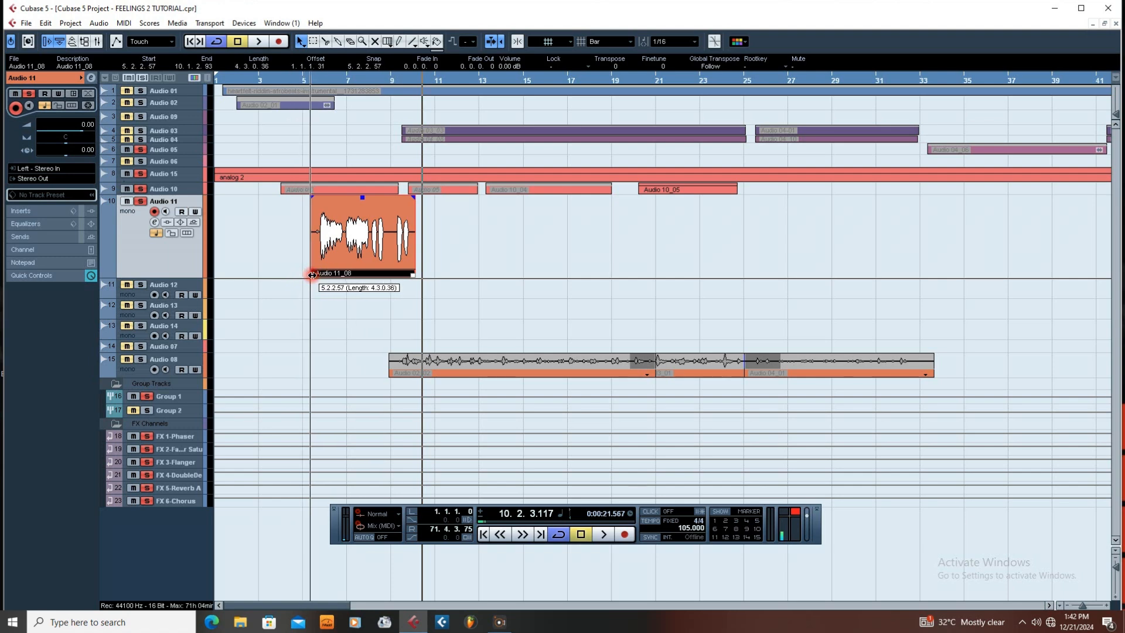
left_click(416, 82)
left_click(428, 80)
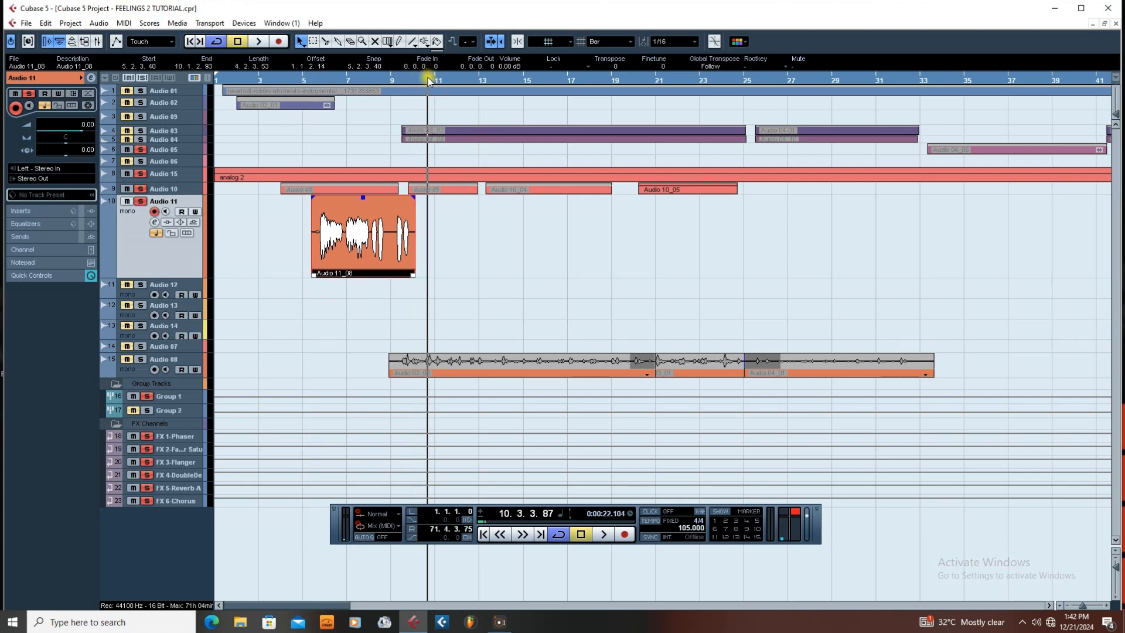
Step: Start playback near bar 10 and record a second vocal take on Audio 11 from about bar 13 to 20.2.3
key("h")
key("h")
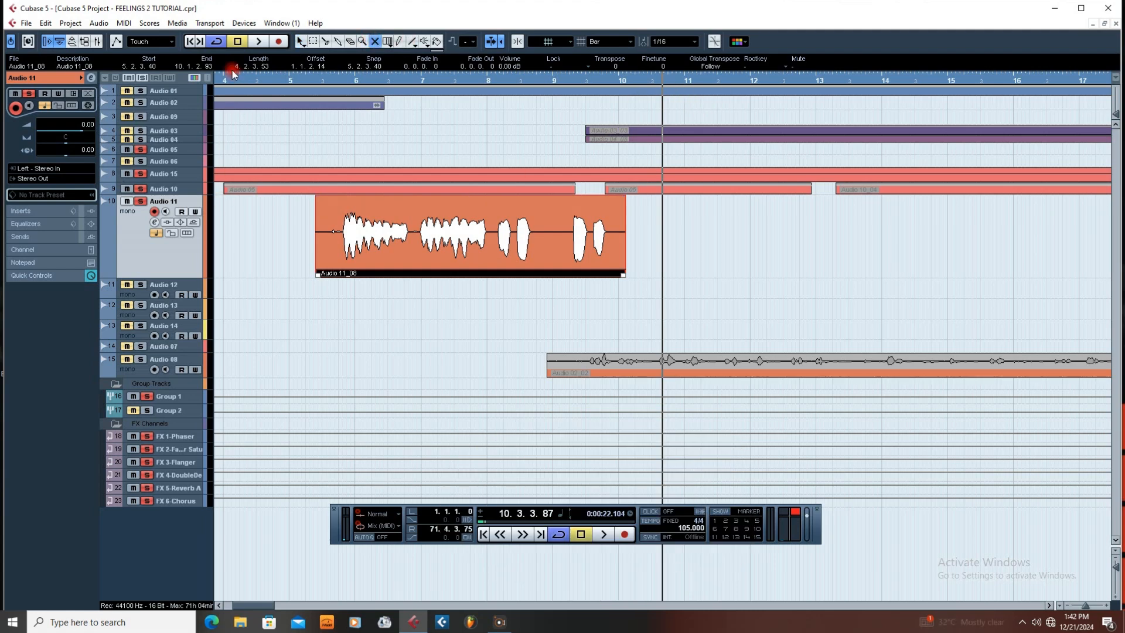
left_click_drag(267, 605, 283, 602)
left_click(275, 79)
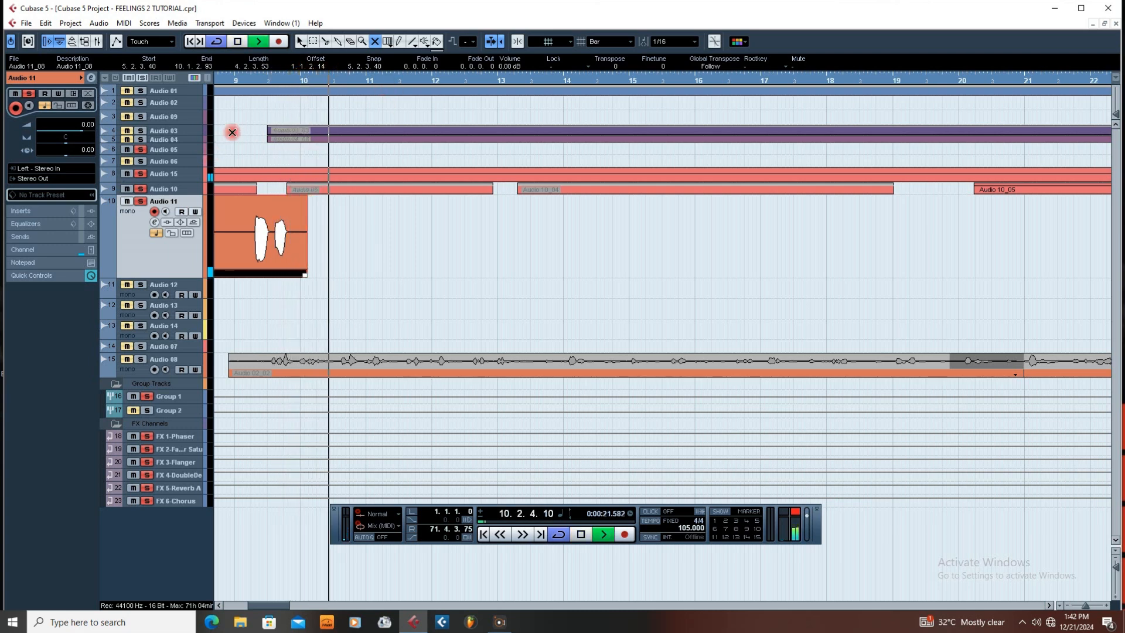
left_click(280, 41)
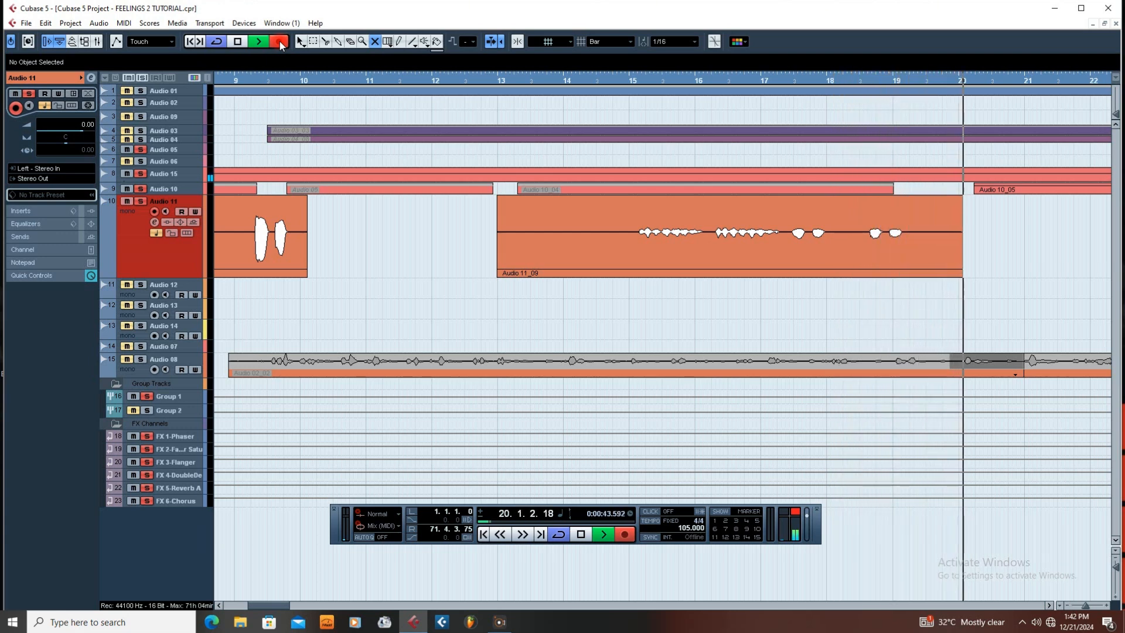
key("space")
Step: Play the first Audio 11 take from about bar 4, and the start of the second take from about bar 13, to compare levels
key("g")
key("g")
key("g")
key("g")
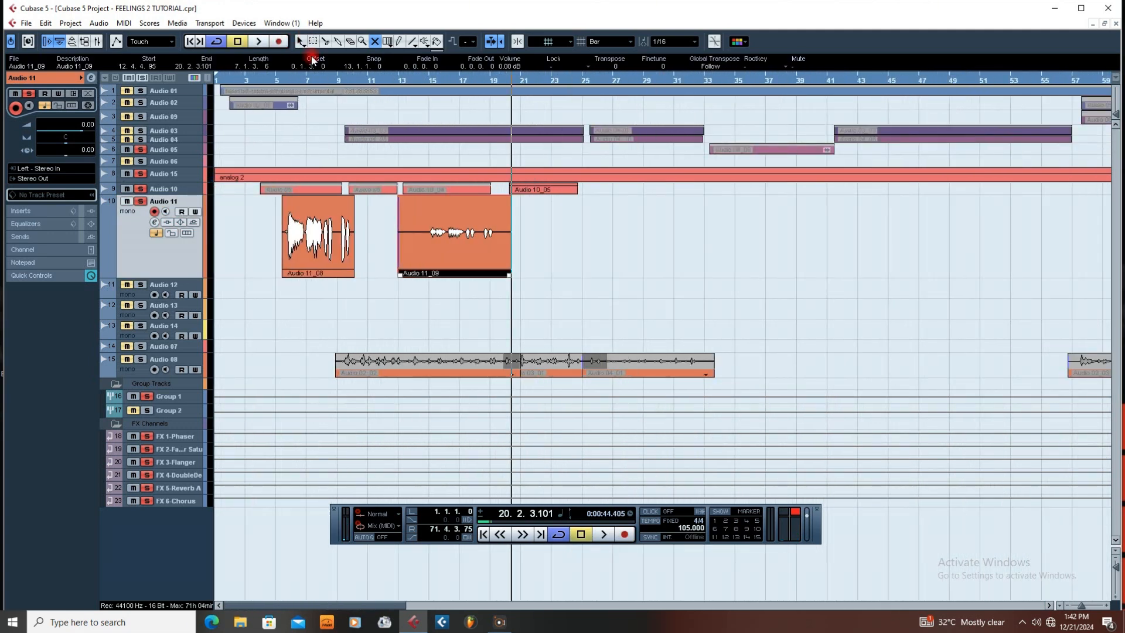
mouse_move(178, 277)
left_mouse_down()
mouse_move(207, 331)
mouse_move(191, 283)
left_mouse_up()
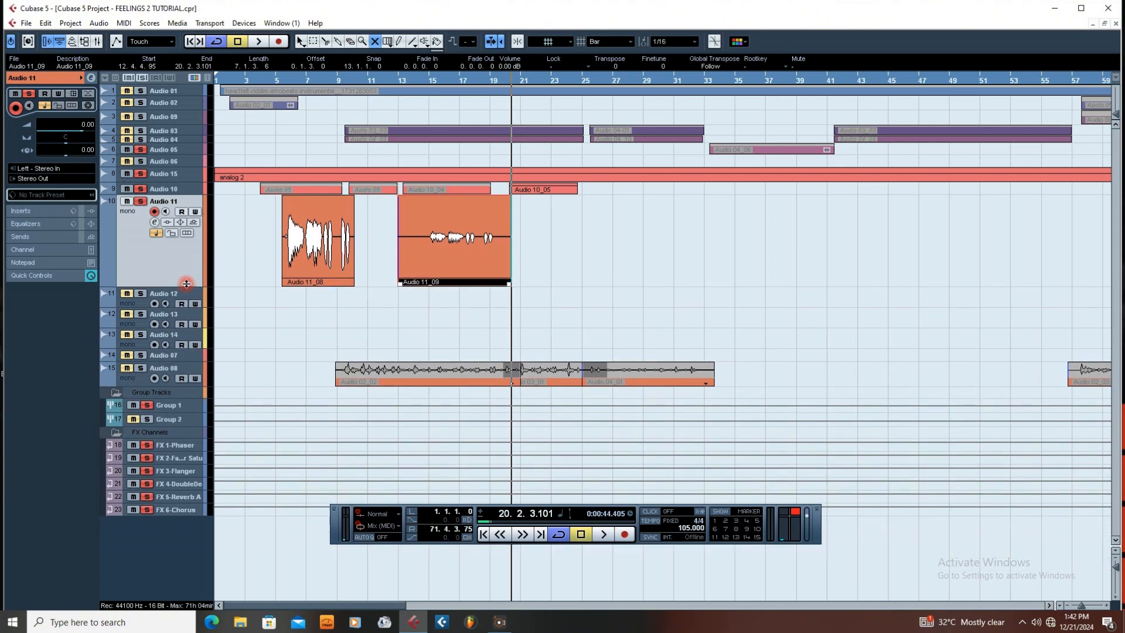
left_click(273, 81)
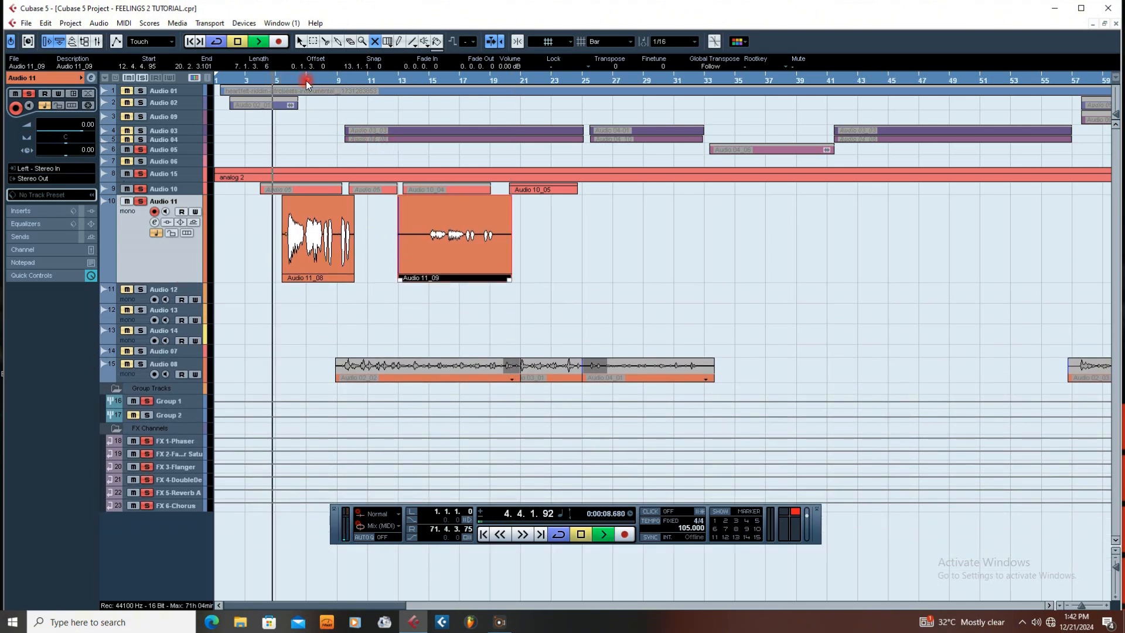
key("space")
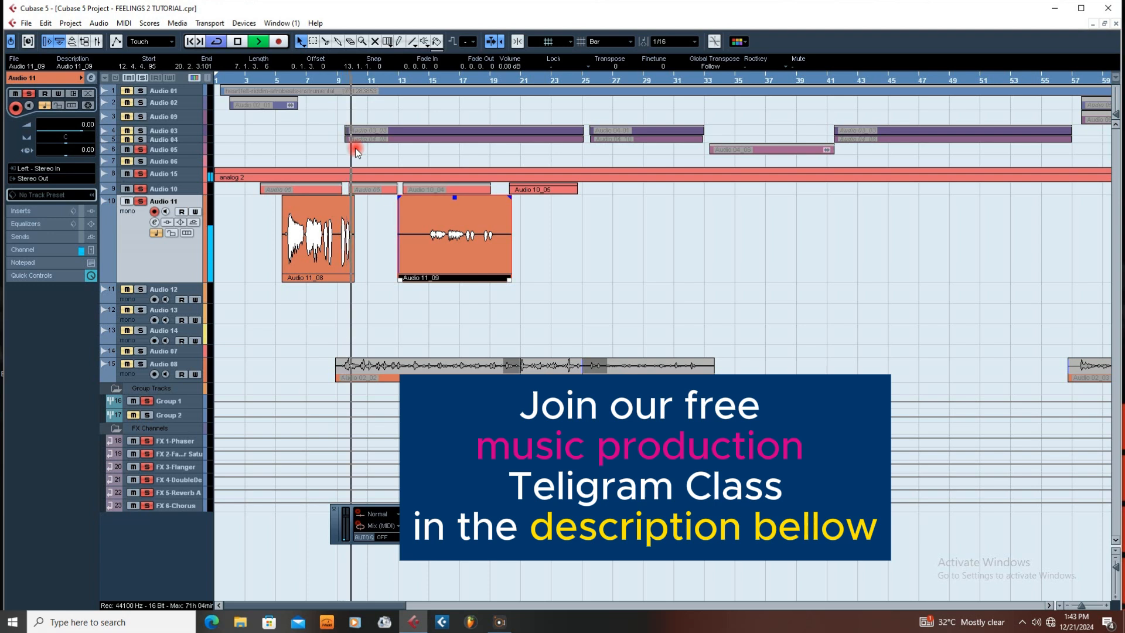
key("space")
left_click(398, 81)
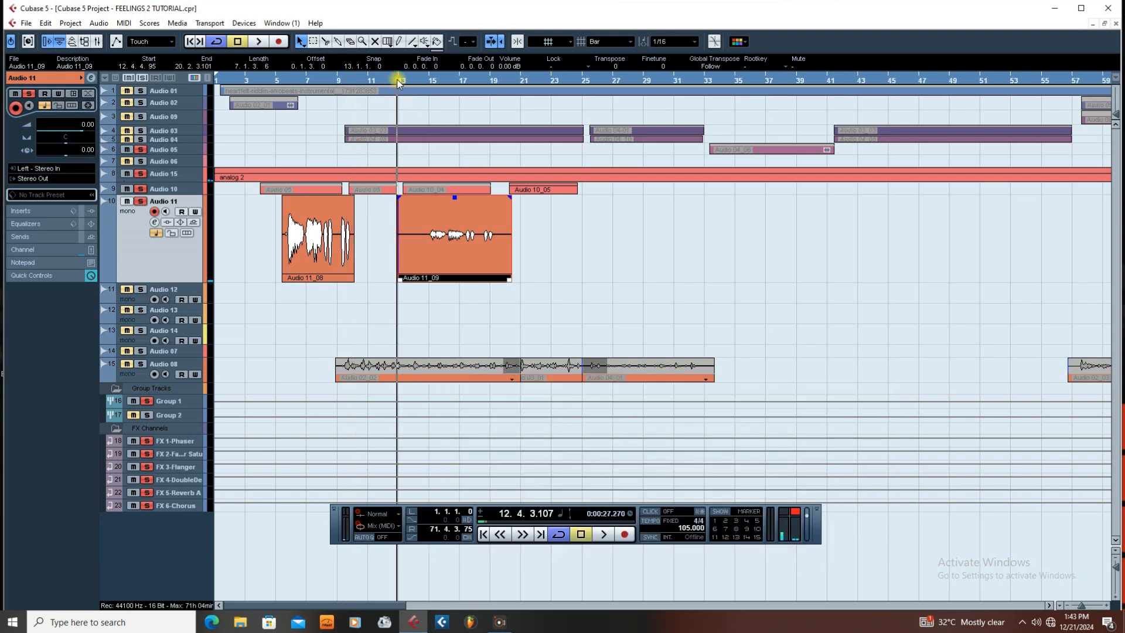
key("space")
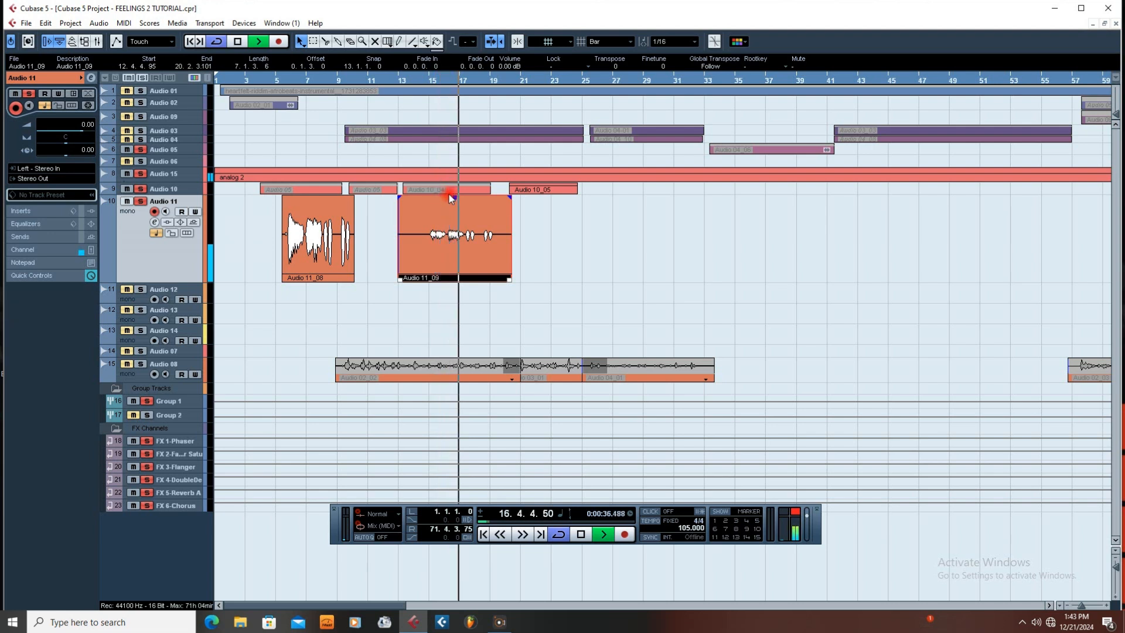
key("space")
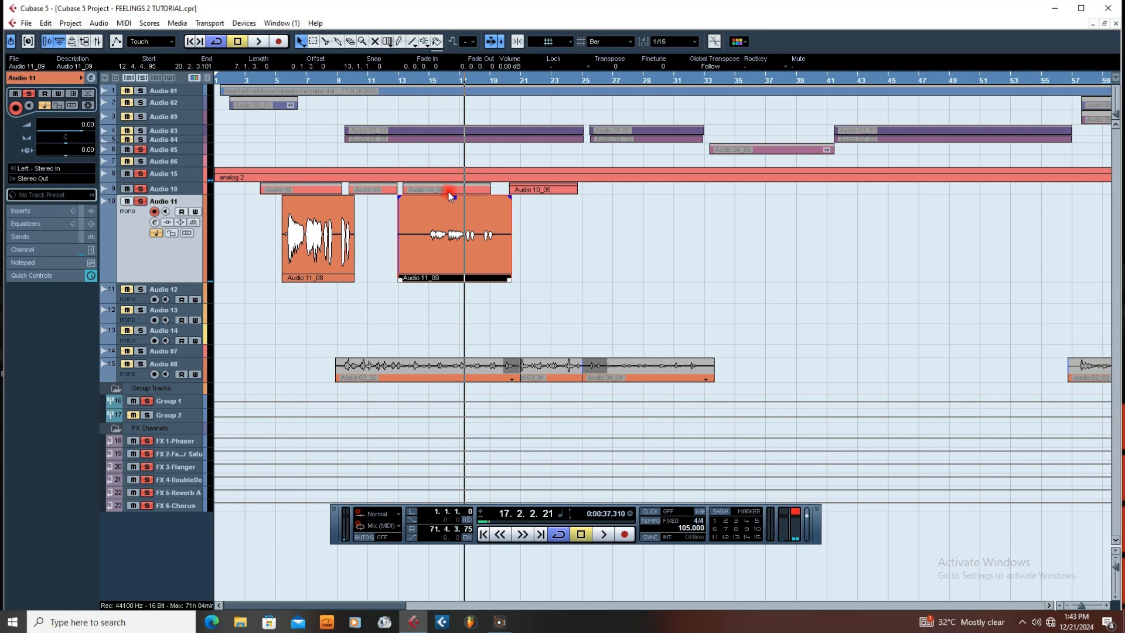
Step: Replay the opening phrase of the first Audio 11 take, starting from about 4.3.2
left_click(302, 255)
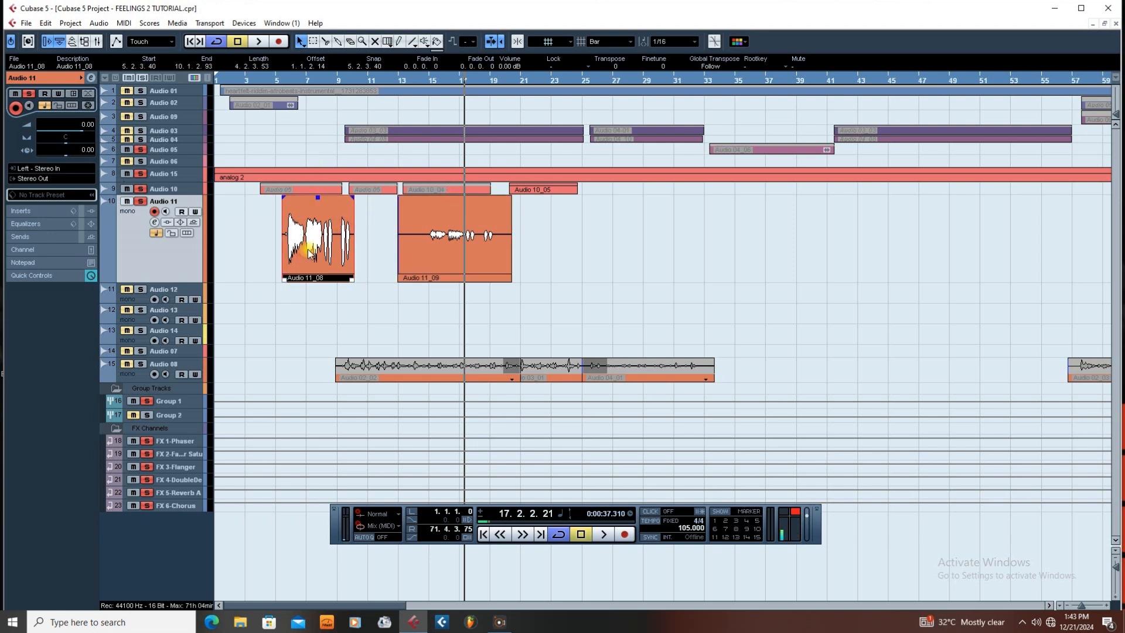
left_click(270, 80)
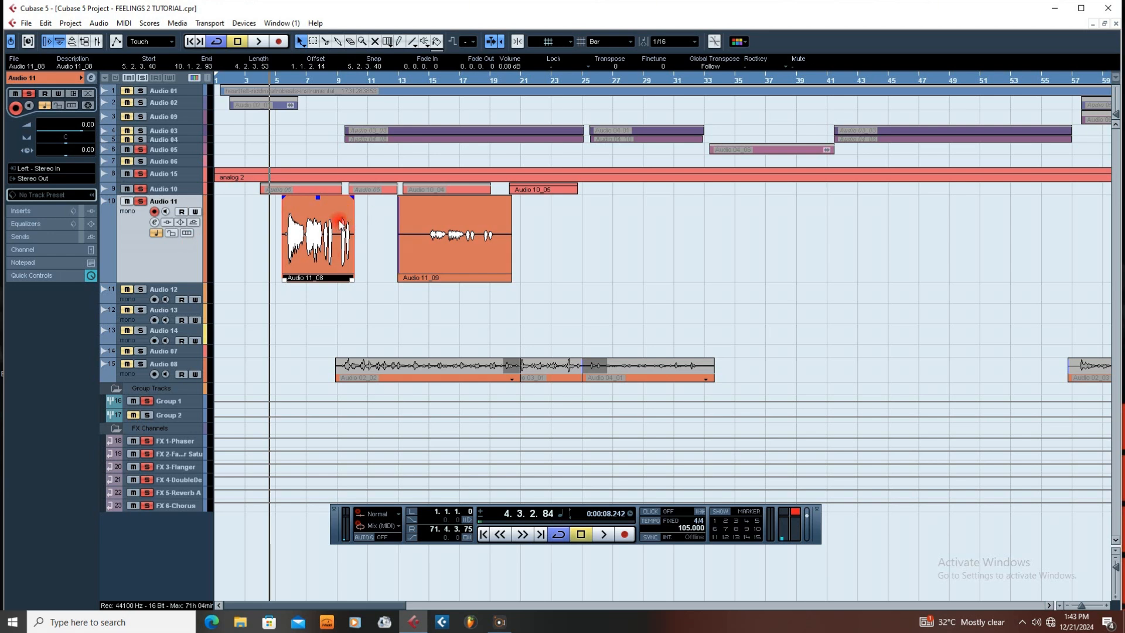
left_click(365, 221)
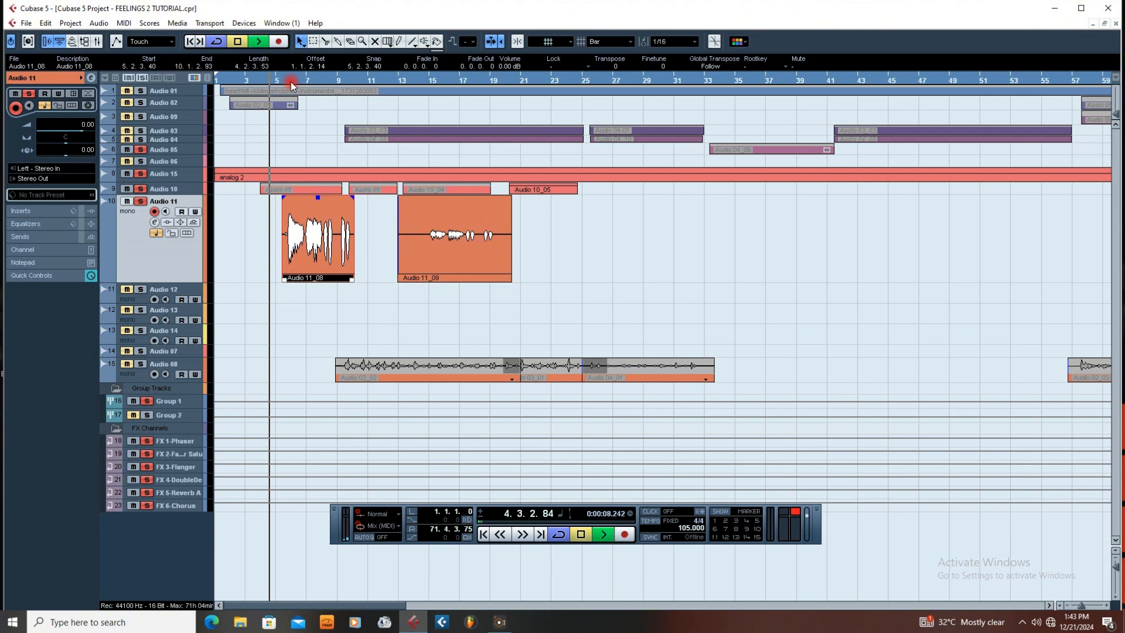
key("space")
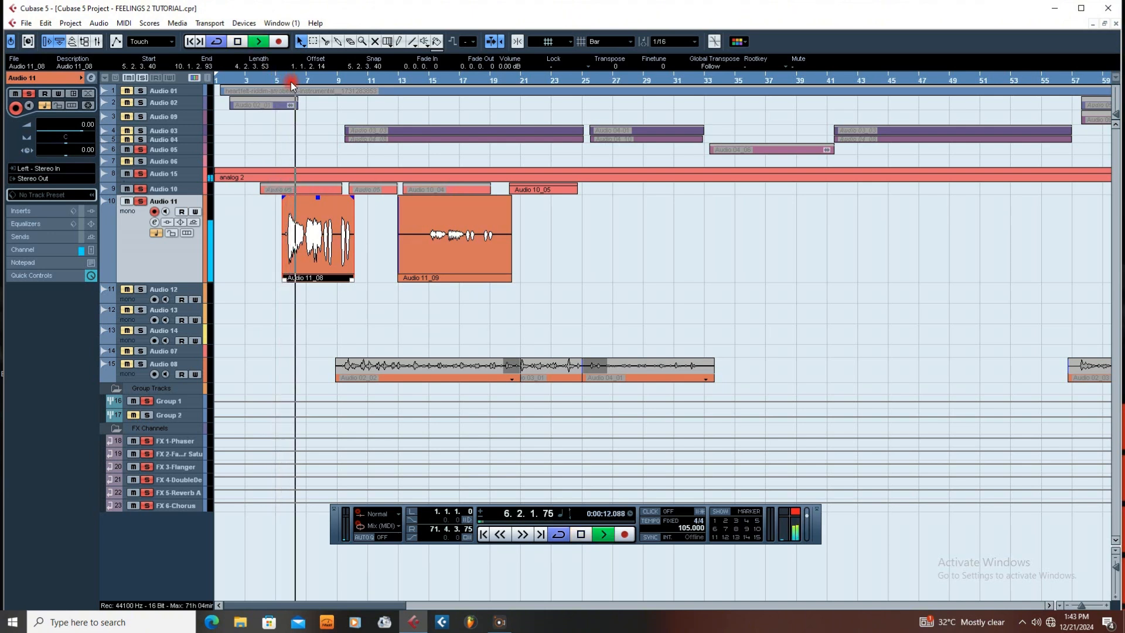
key("space")
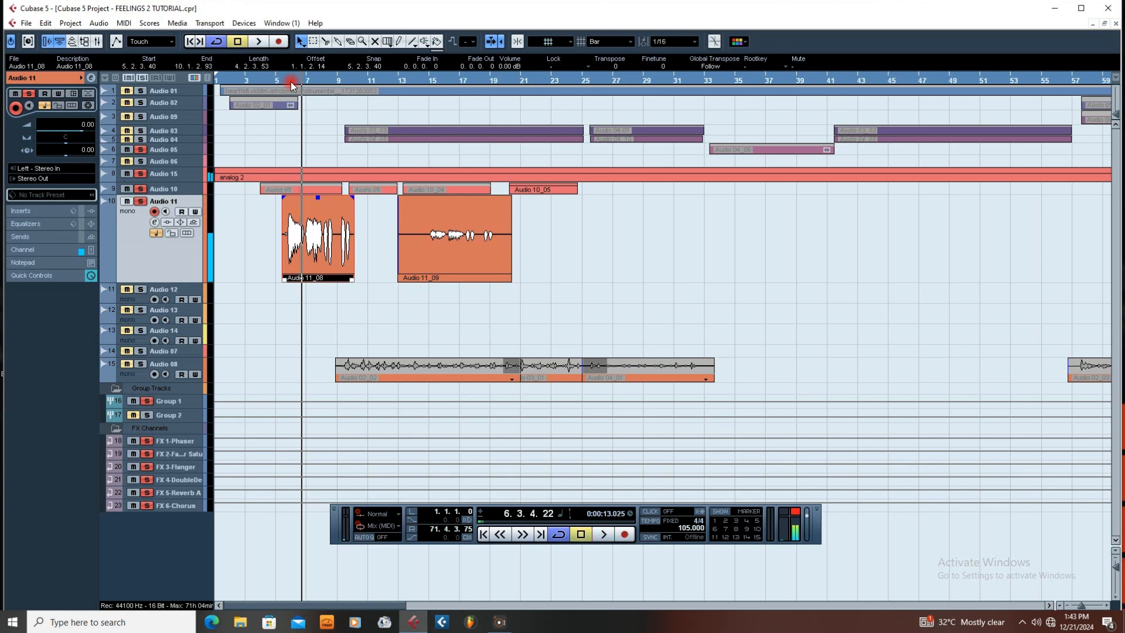
Step: Trim the silence from both ends of the second Audio 11 take so it spans about 14.4.2.117 to 19.2.3.8
left_click(363, 234)
key("h")
key("h")
key("h")
key("h")
key("h")
key("h")
key("h")
key("h")
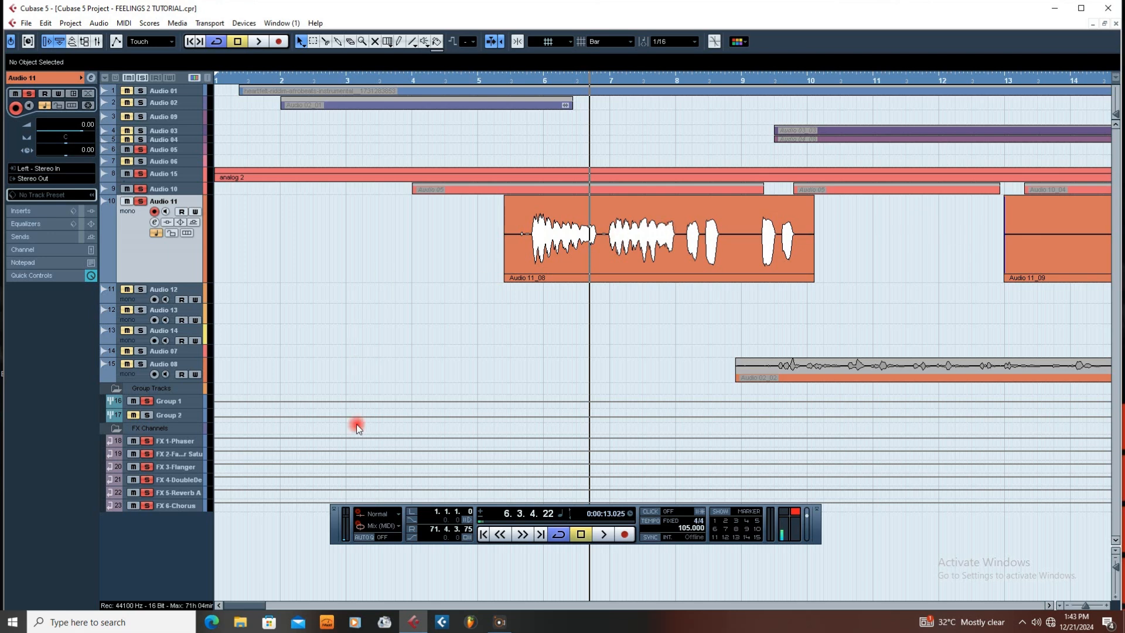
left_click_drag(267, 605, 297, 605)
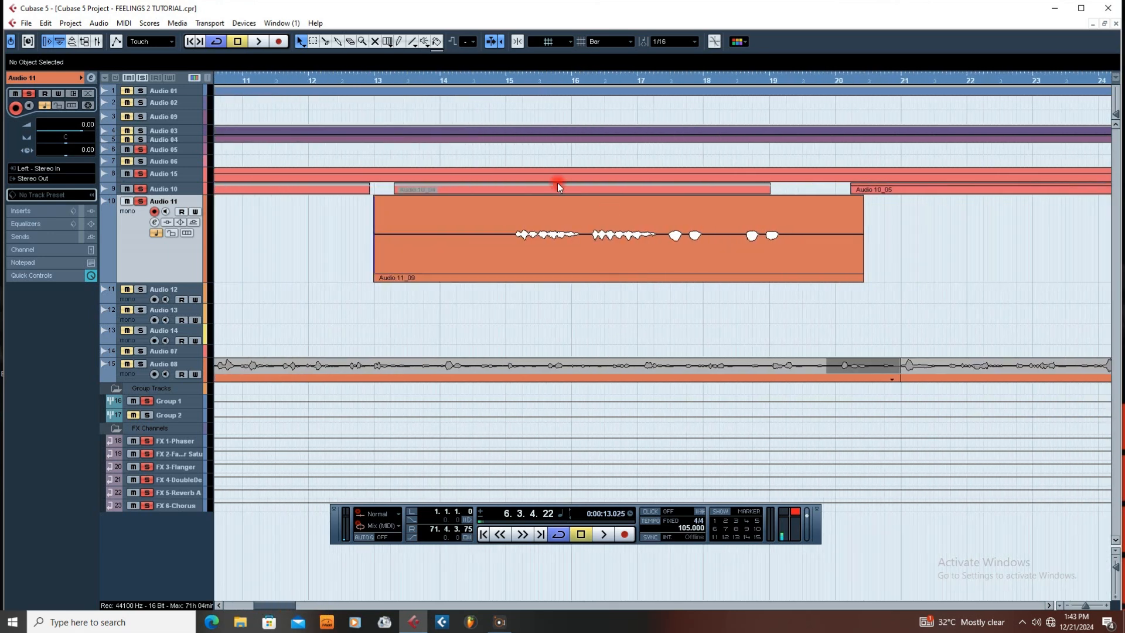
left_click(377, 277)
left_click_drag(375, 285, 497, 281)
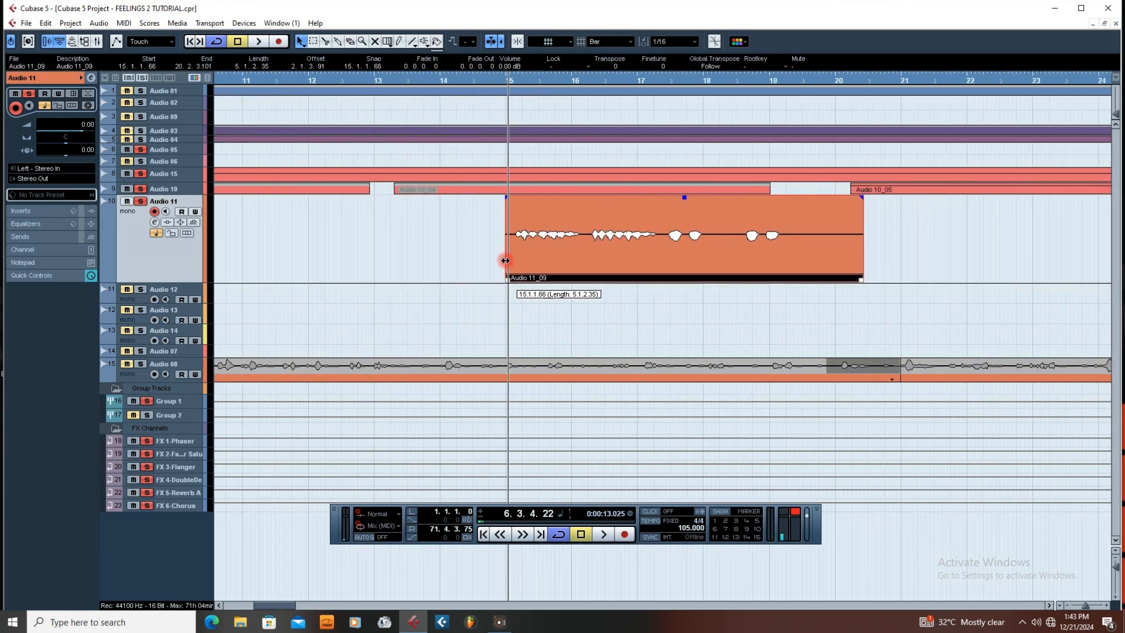
left_click_drag(858, 281, 793, 281)
Step: Play the trimmed second take from about 14.3.3 to 17.1.4 to check its level
left_click(484, 88)
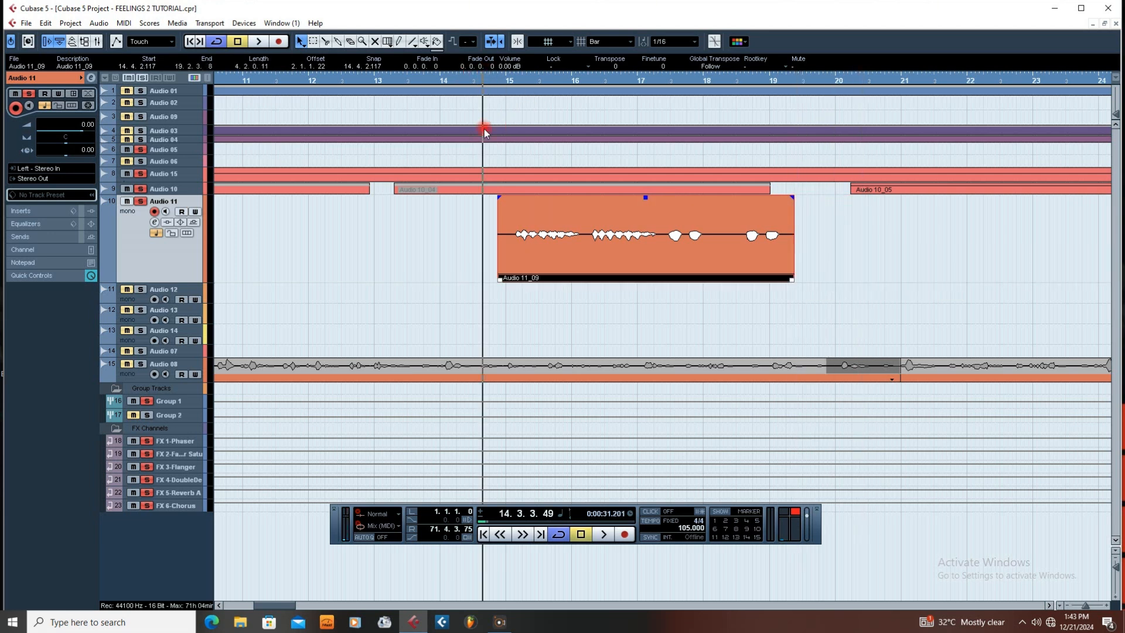
key("space")
key("space")
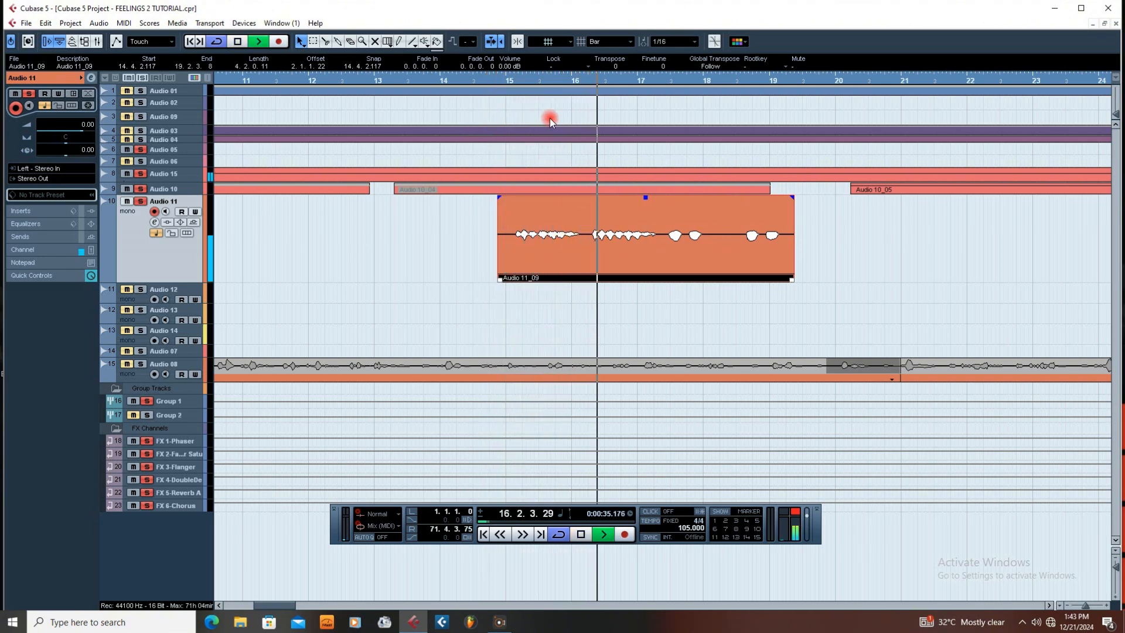
key("space")
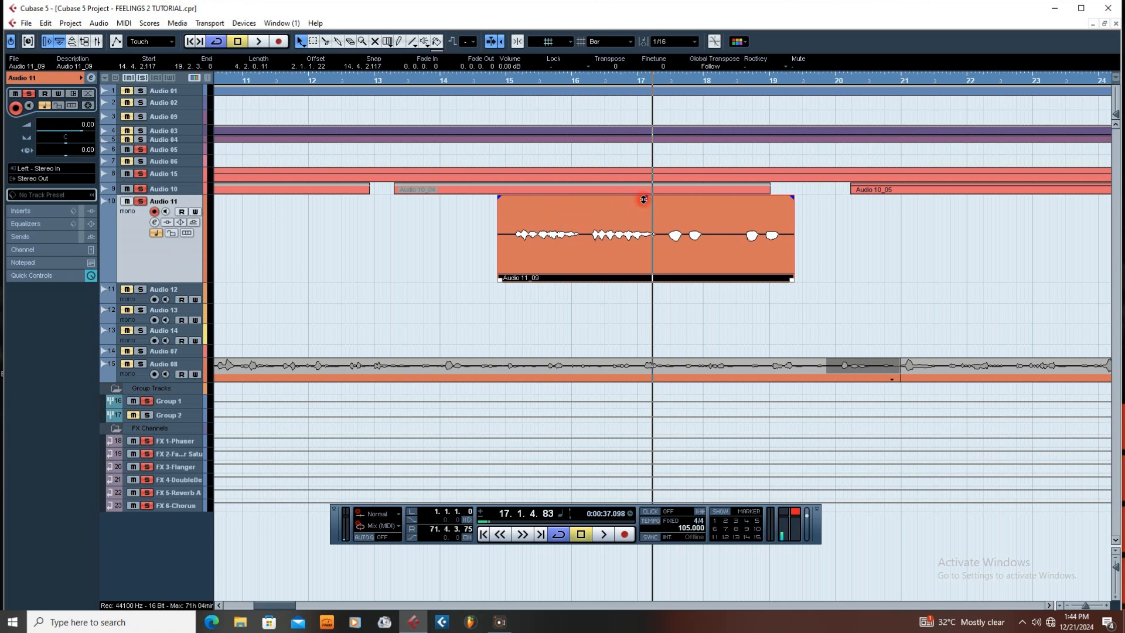
Step: Raise the second Audio 11 take's clip volume to about 13.10 dB
mouse_move(645, 198)
left_mouse_down()
mouse_move(646, 128)
mouse_move(642, 200)
left_mouse_up()
left_click_drag(645, 196, 645, 2)
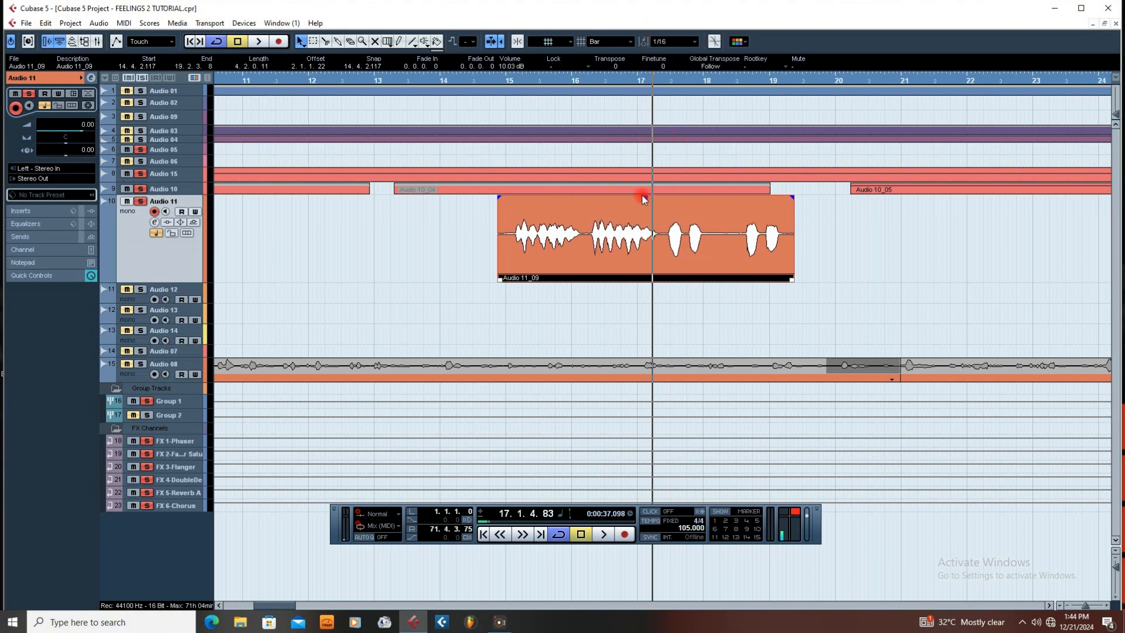
left_click_drag(644, 202, 646, 193)
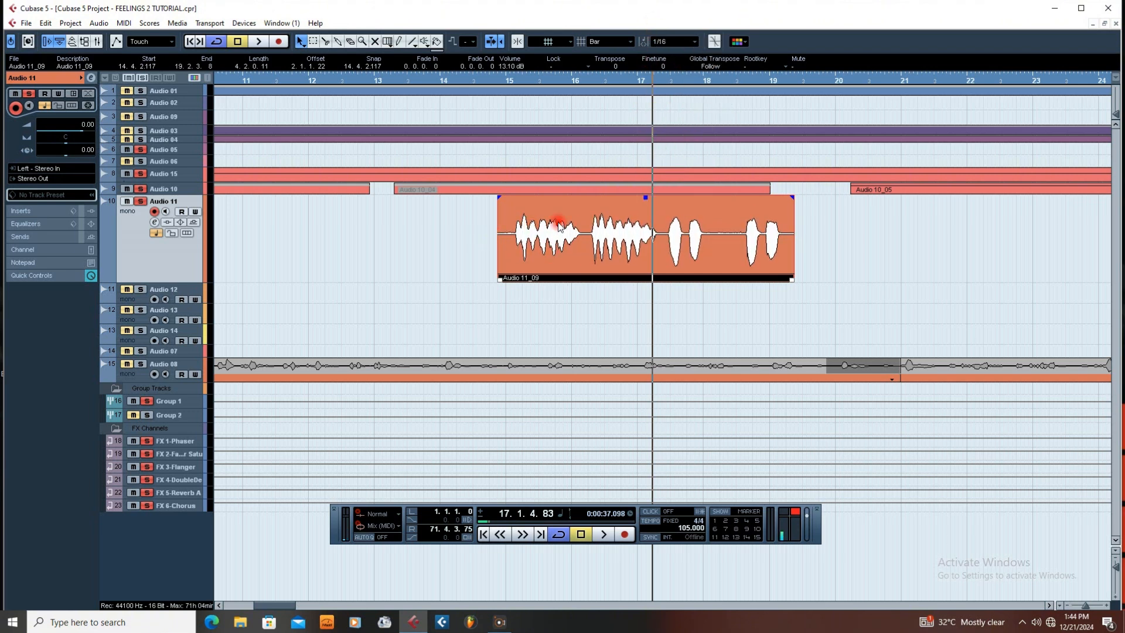
Step: Play the boosted second take from about 14.4.1 to 16.2.2
left_click(491, 81)
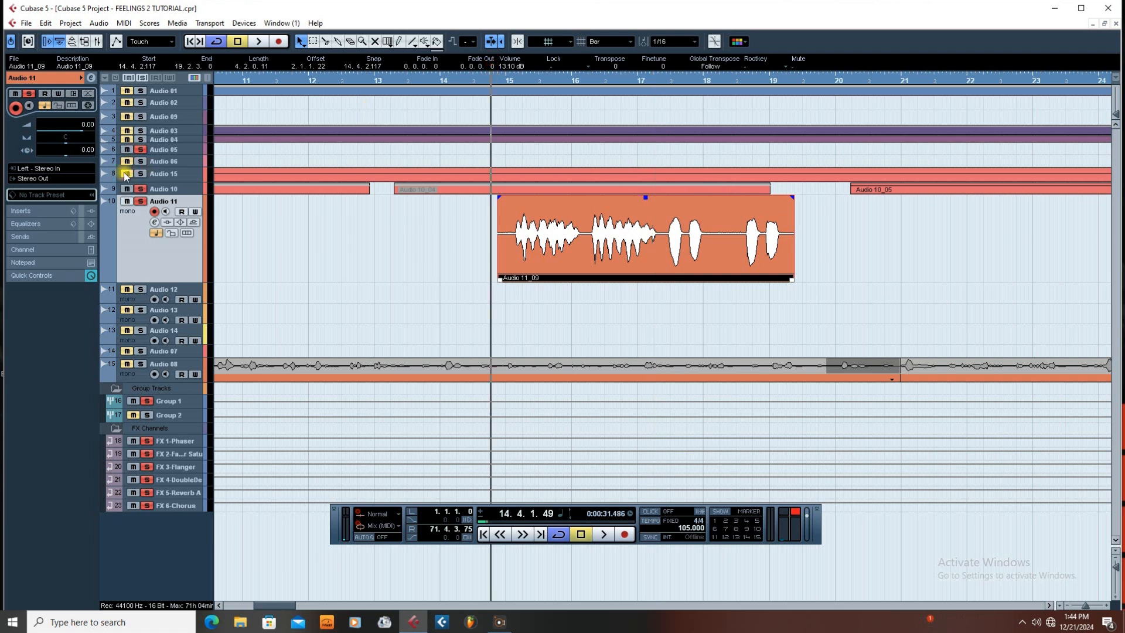
key("space")
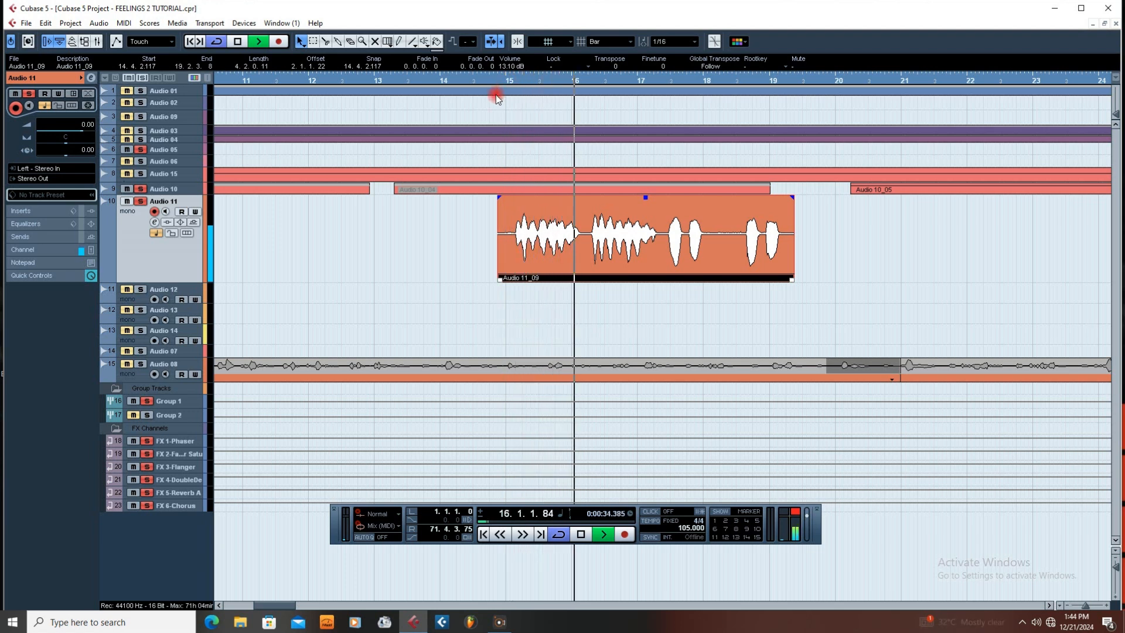
key("space")
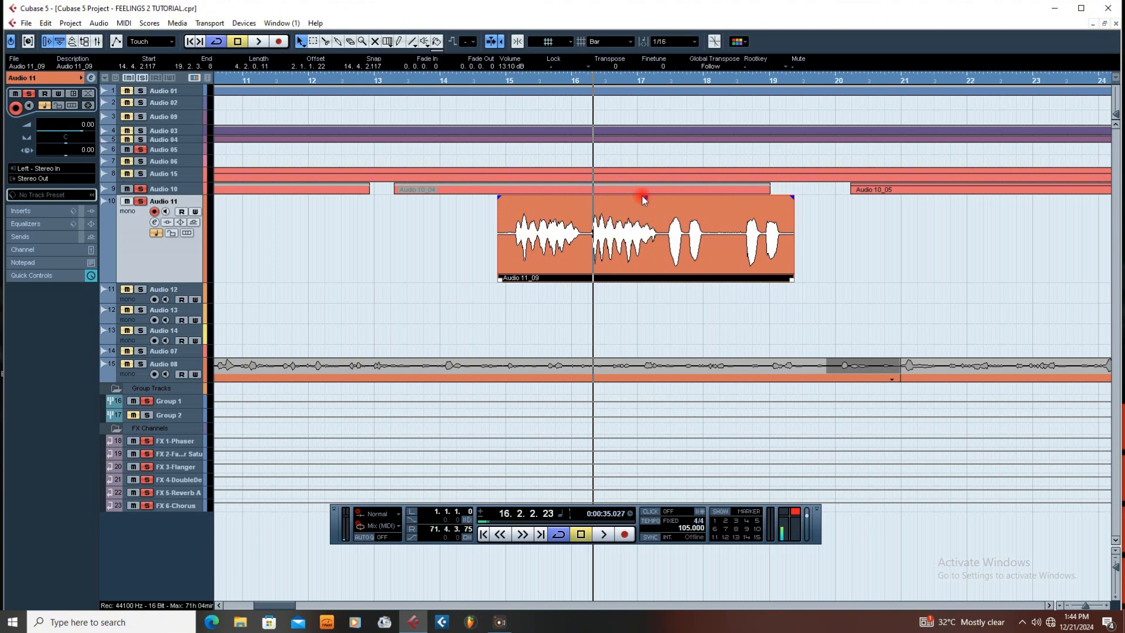
Step: Play the first Audio 11 take from its start at about 5.2.4 to 8.3.1 for comparison
key("g")
key("g")
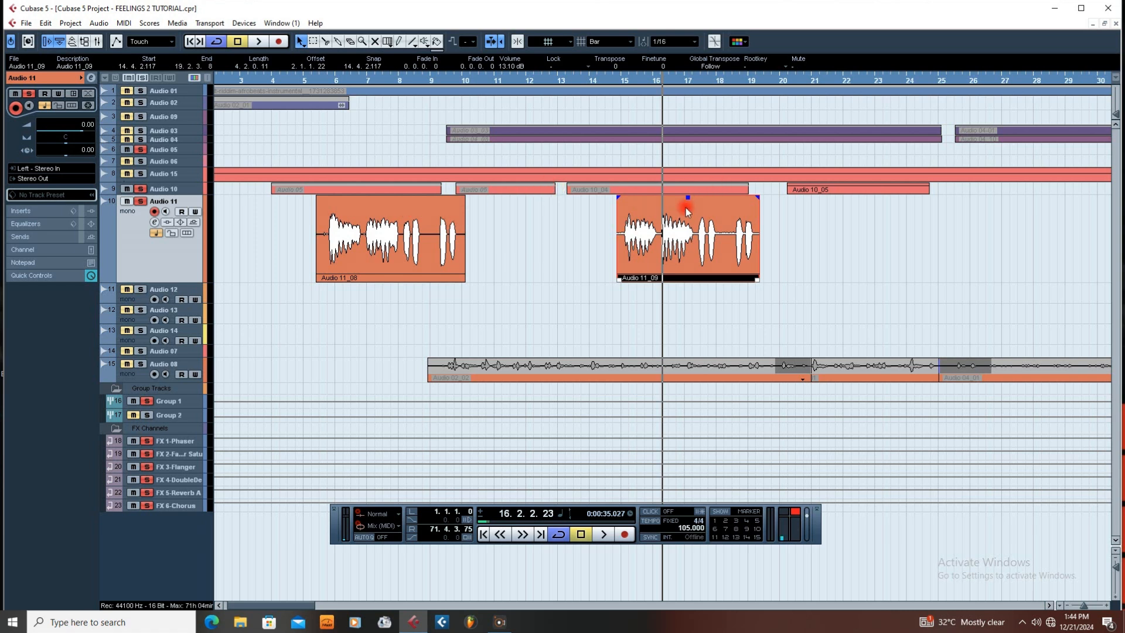
left_click(318, 79)
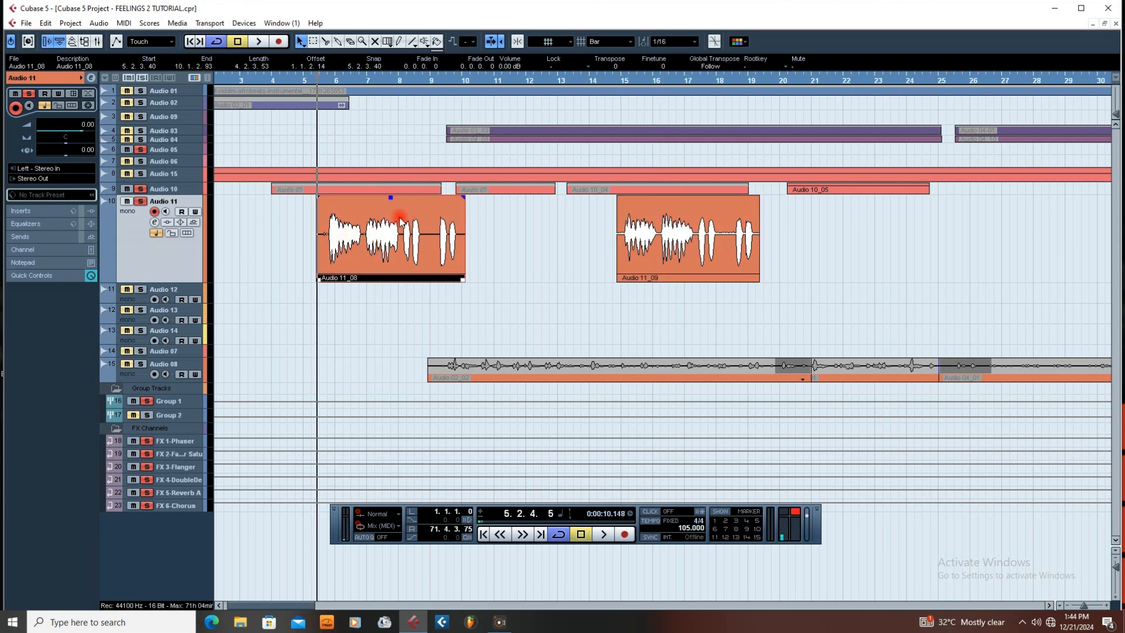
key("space")
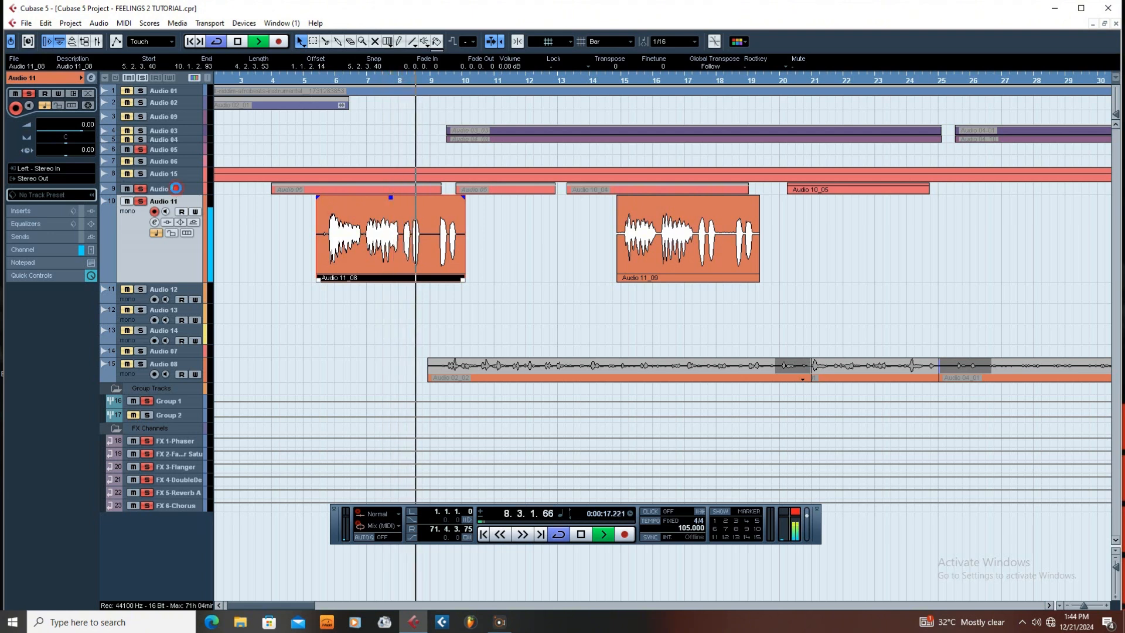
key("space")
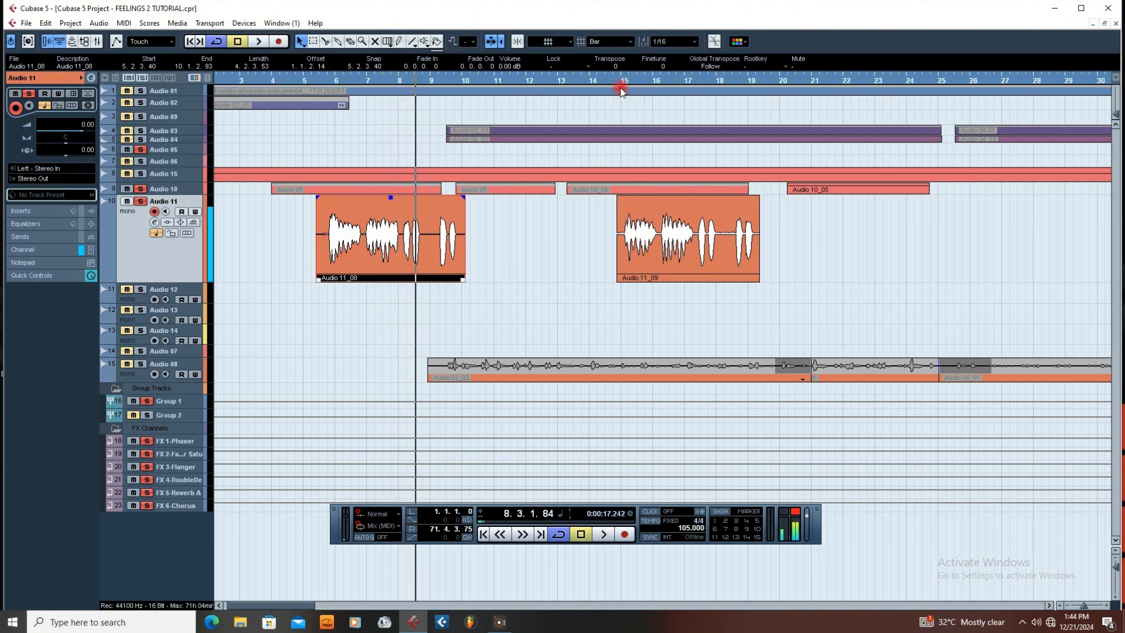
Step: Play the boosted second take from its start to about 17.4.2 and select its clip
left_click(617, 82)
key("space")
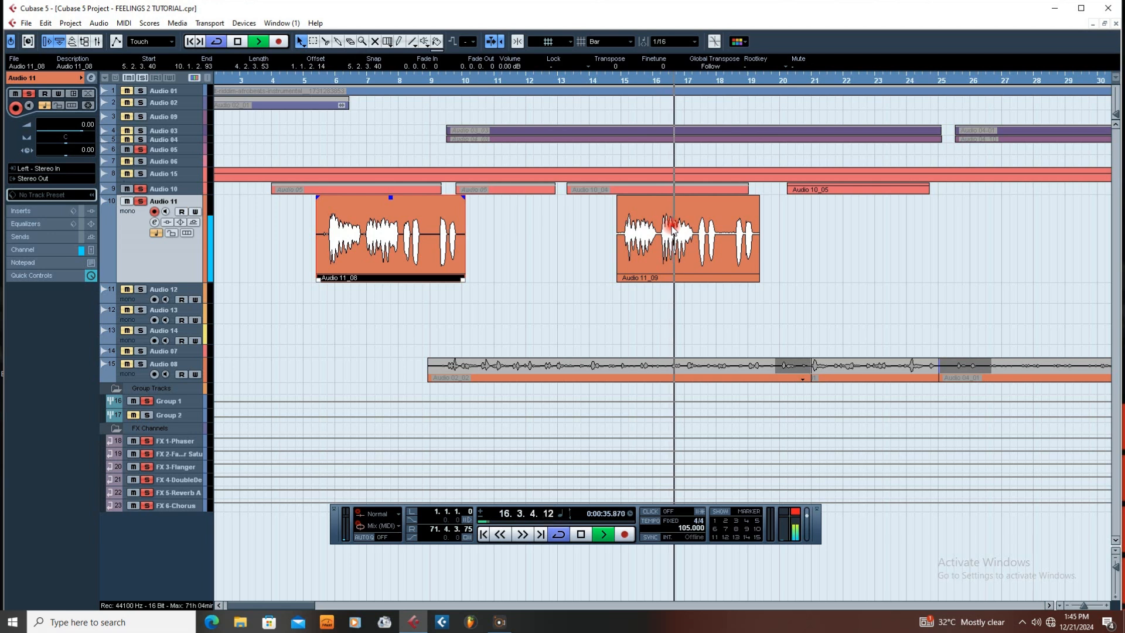
key("space")
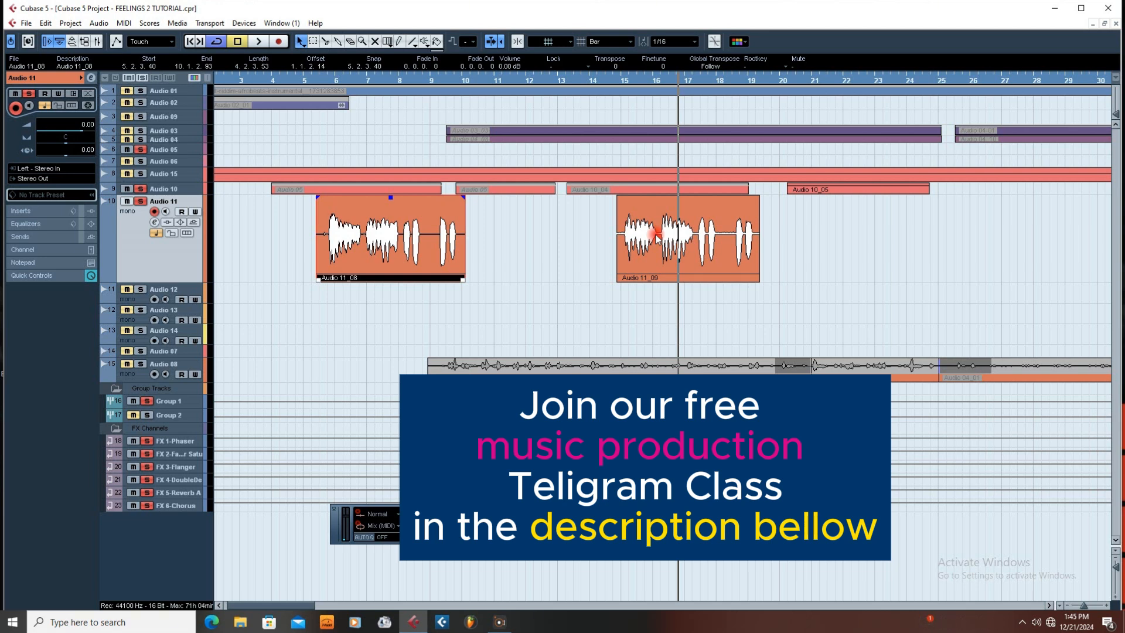
key("space")
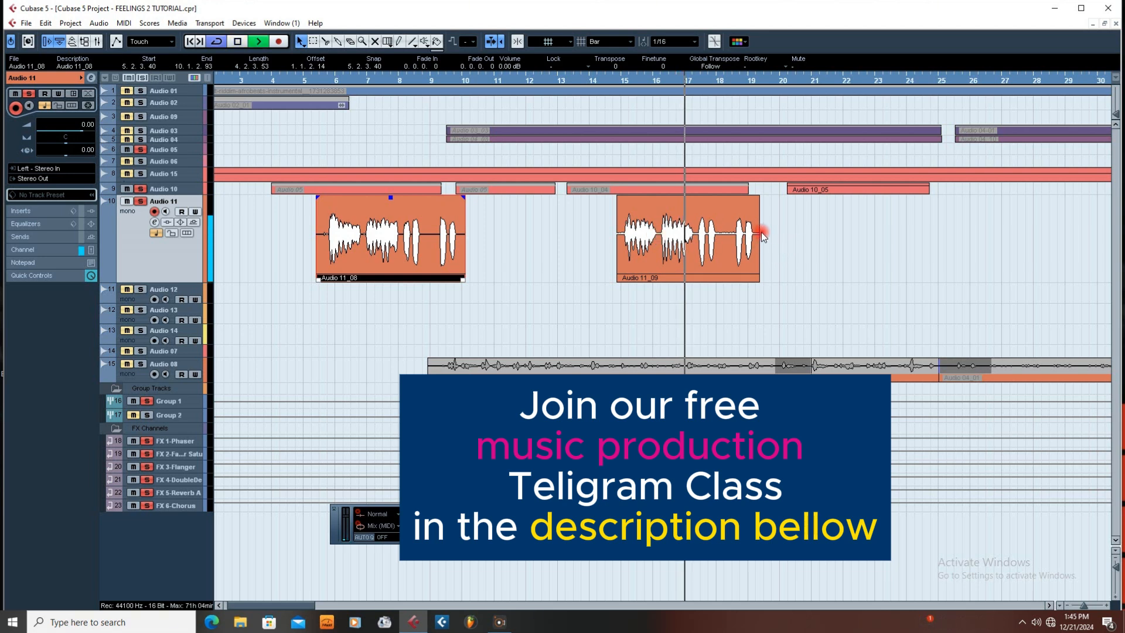
key("space")
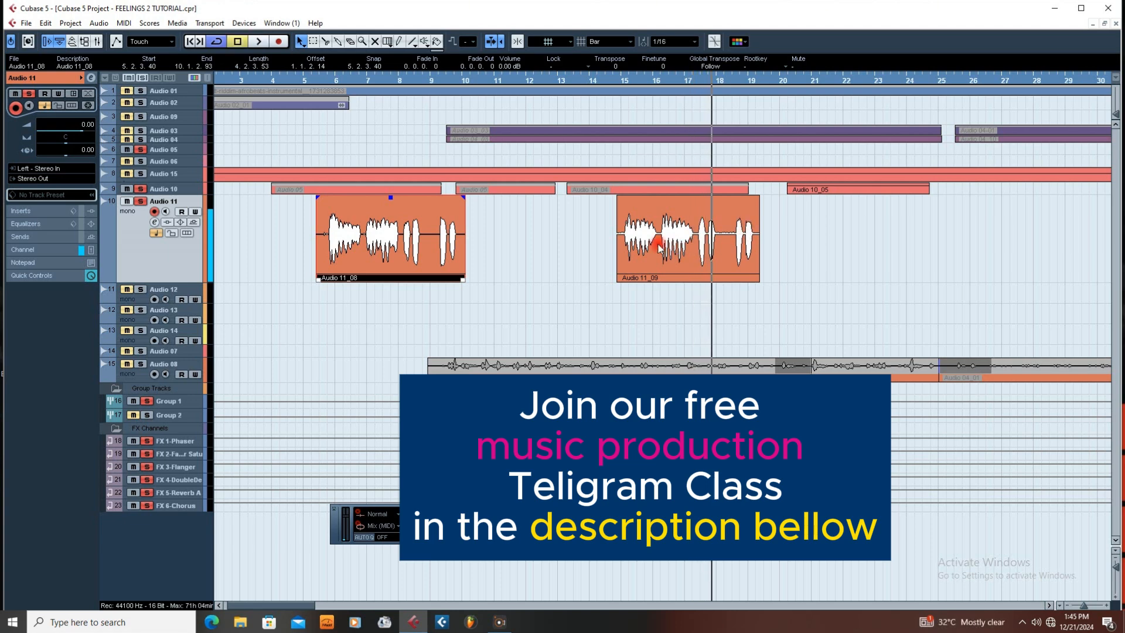
left_click(658, 246)
left_click_drag(824, 219, 576, 274)
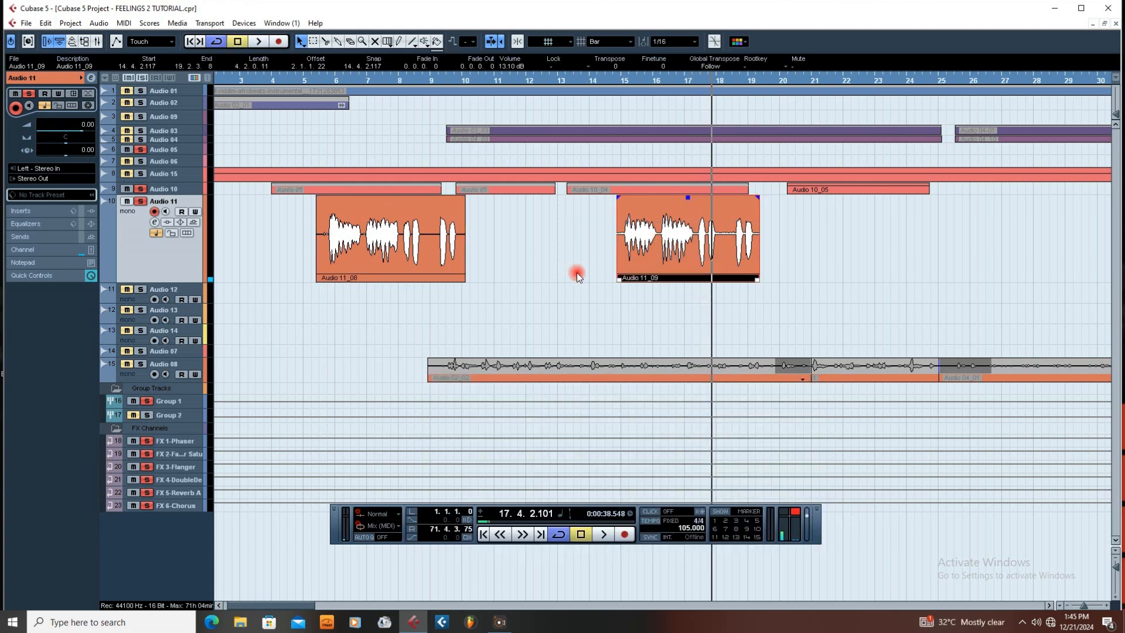
Step: Lower the second Audio 11 take's waveform by processing its clip repeatedly with a gain of -4.00 dB
key("g")
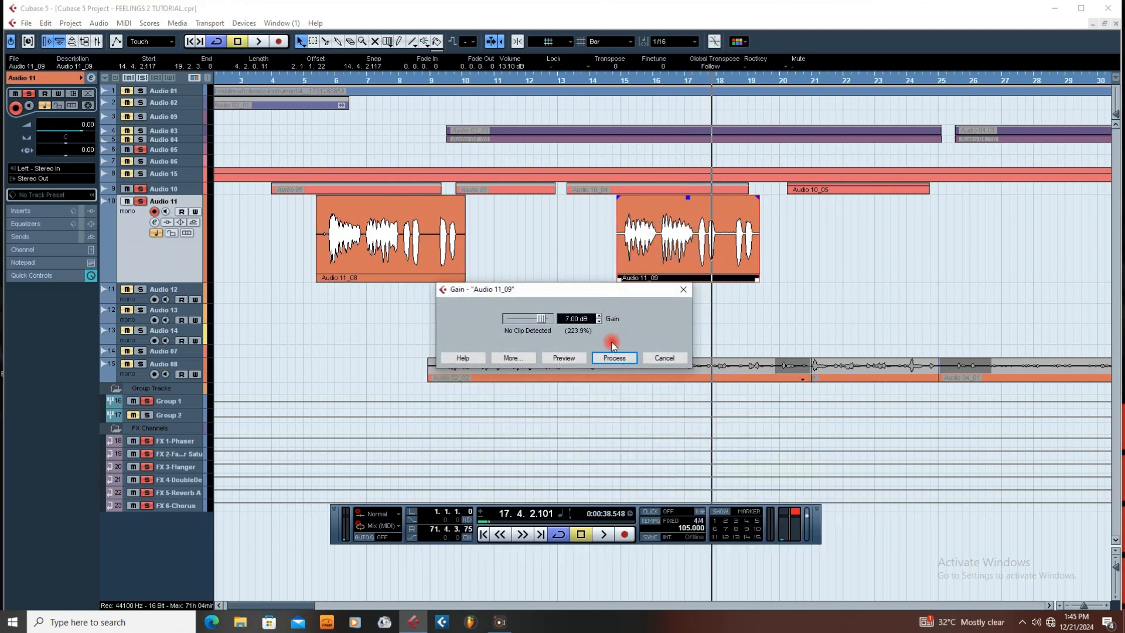
left_click(598, 322)
left_click(614, 357)
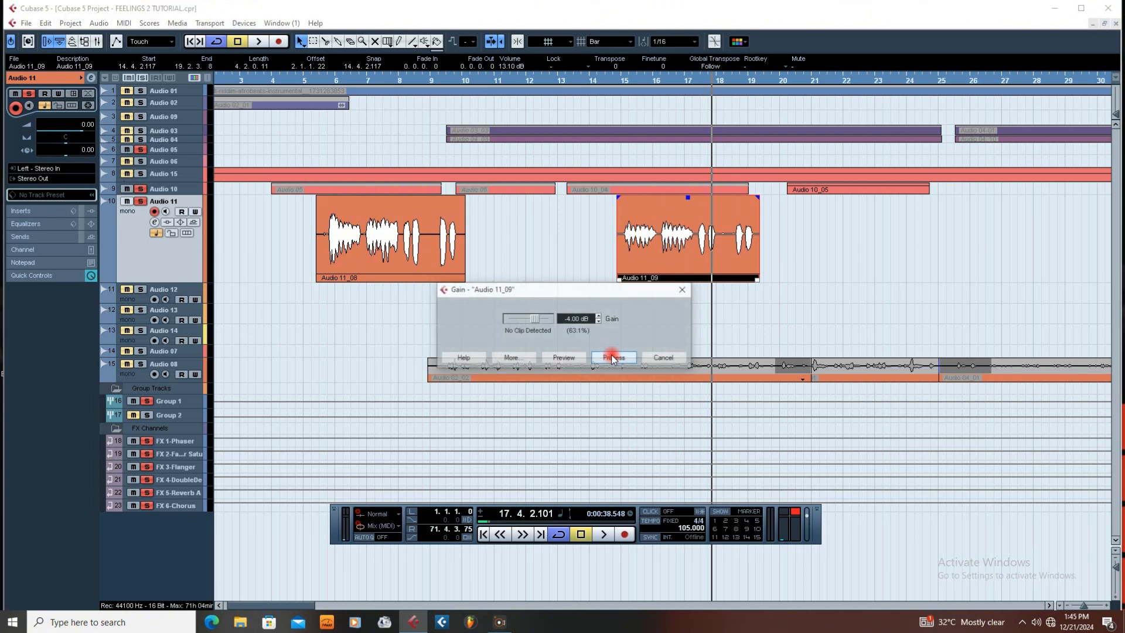
left_click(612, 357)
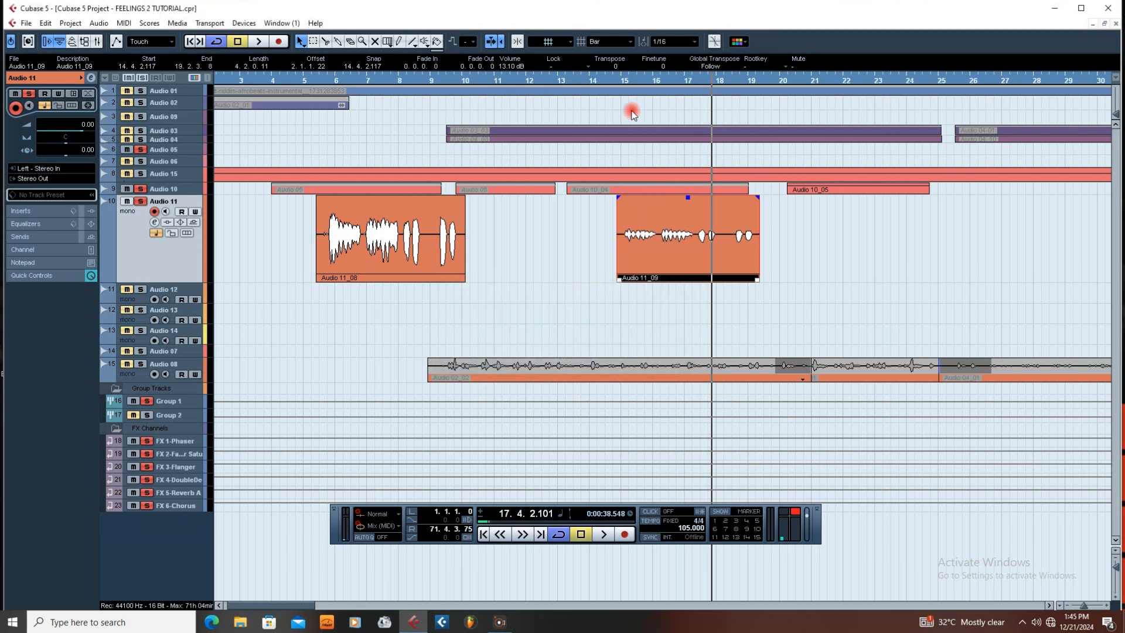
Step: Play the reduced second take from its start to about 16.1.3
left_click(618, 82)
key("space")
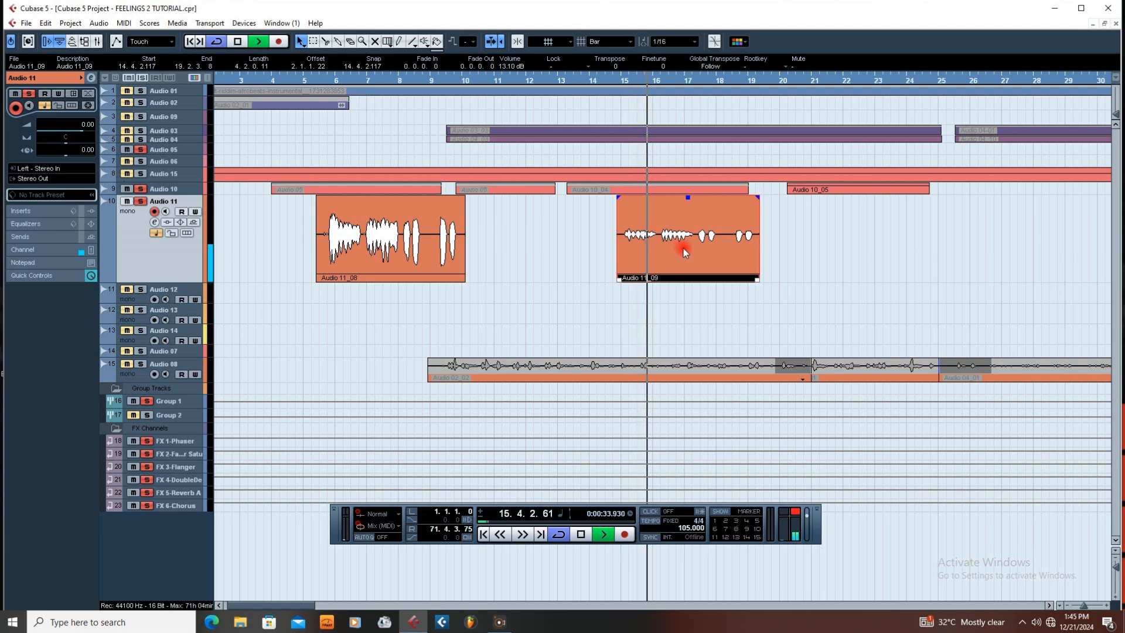
key("space")
key("g")
key("g")
key("g")
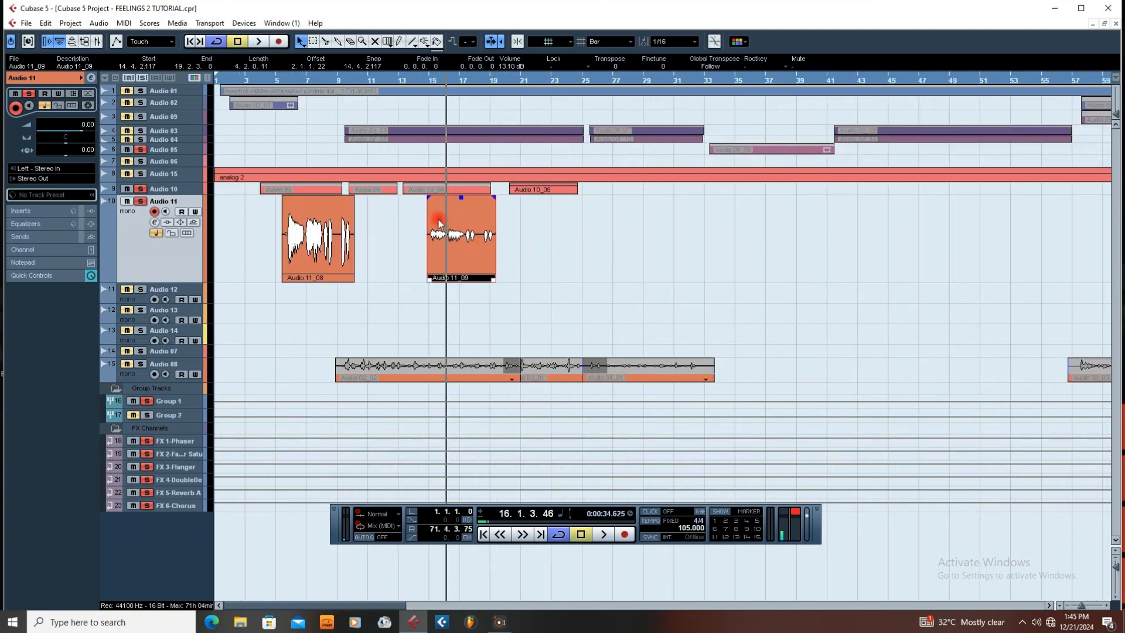
Step: Place the playhead at about 5.2.1 before the first Audio 11 take and compare the waveforms of both takes, selecting each clip
left_click(279, 79)
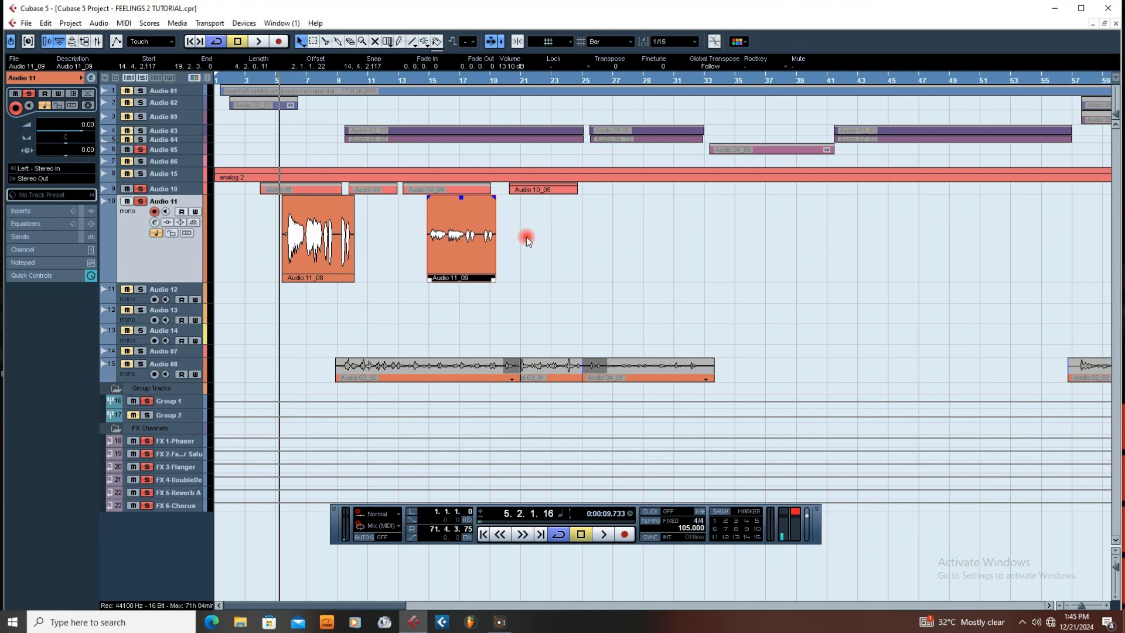
left_click_drag(524, 229, 560, 271)
left_click_drag(380, 223, 277, 243)
key("h")
key("h")
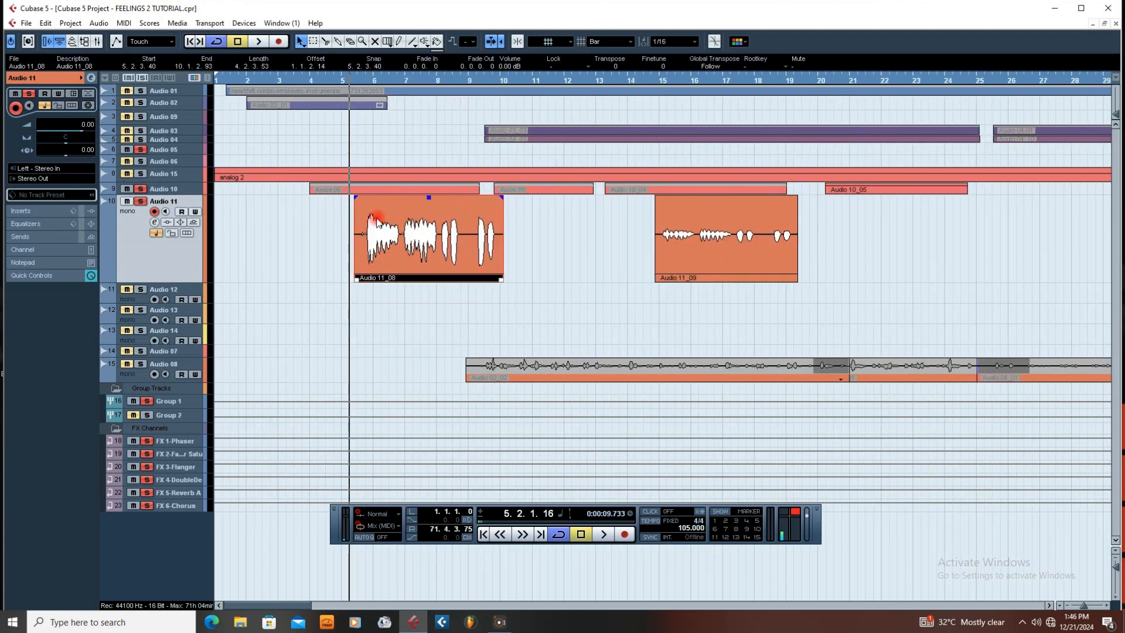
left_click_drag(537, 234, 311, 245)
left_click_drag(534, 248, 715, 250)
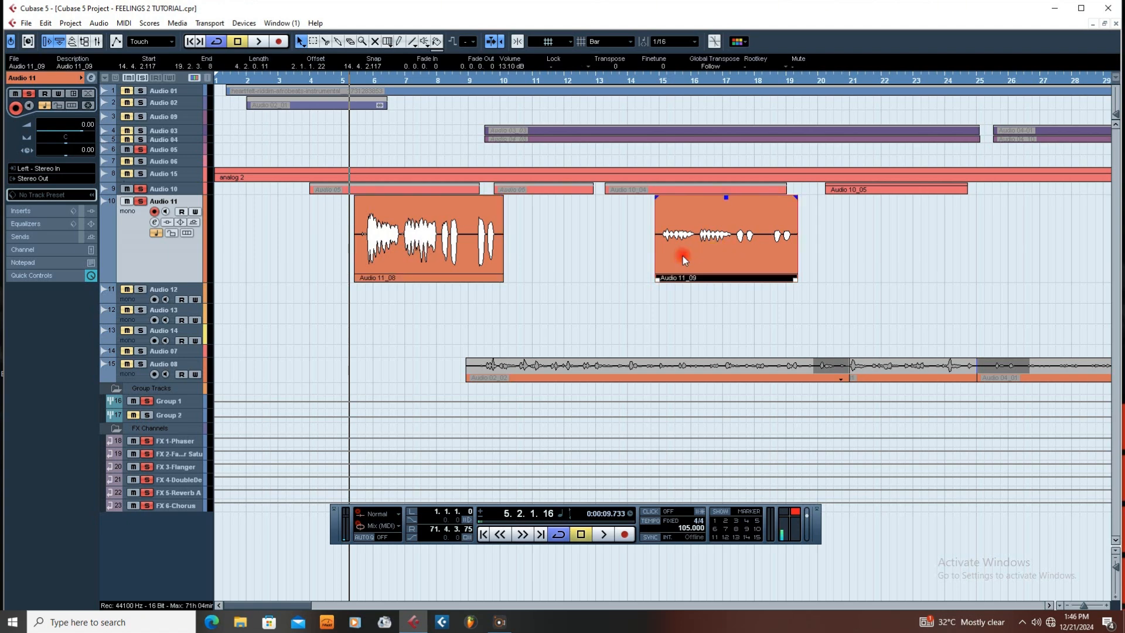
key("g")
key("g")
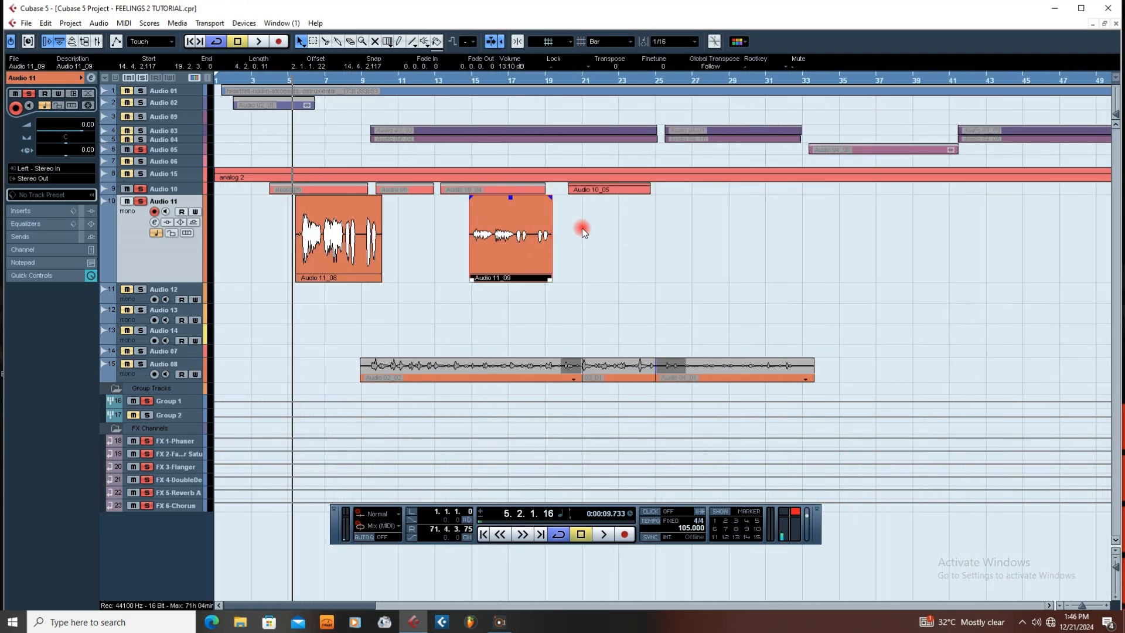
Step: Play the first Audio 11 take from about 5.2.1 and solo Audio 15 to hear the vocal with that track
left_click_drag(592, 224, 428, 249)
key("space")
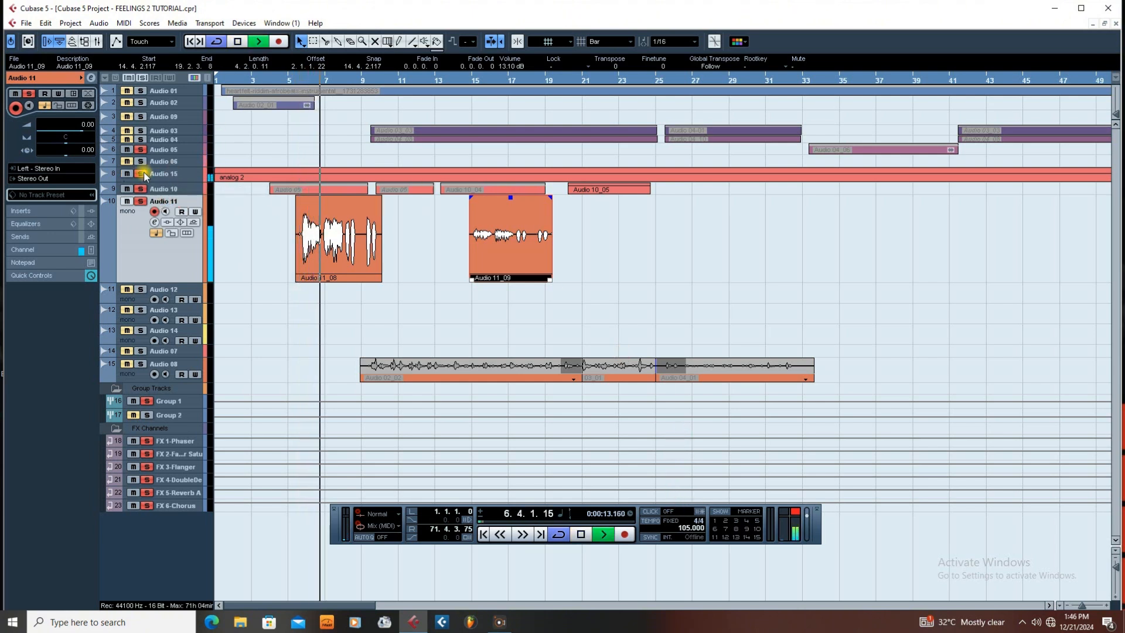
left_click(176, 174)
left_click(147, 245)
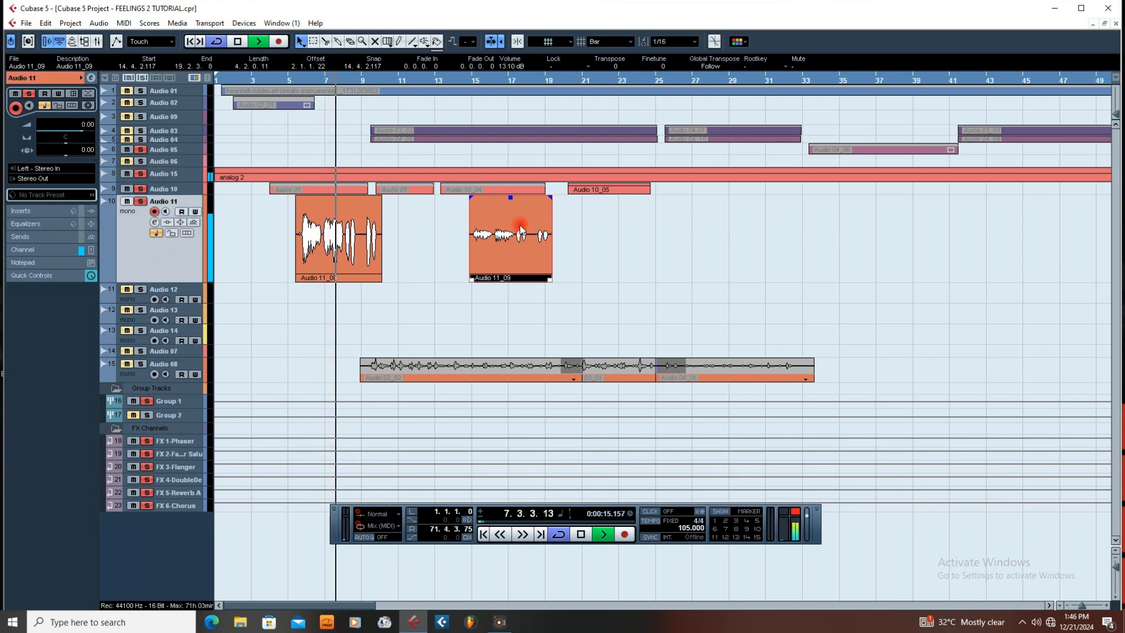